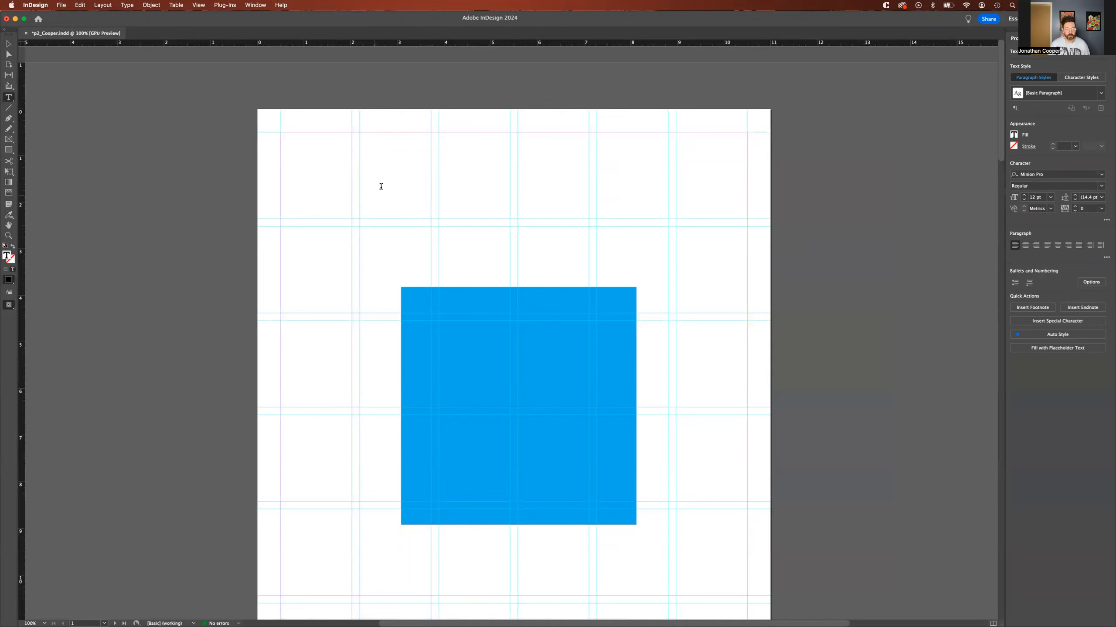
Fill the empty text frame in the page's upper-left area with placeholder text.
{"action": "right_click", "coordinate": [387, 175]}
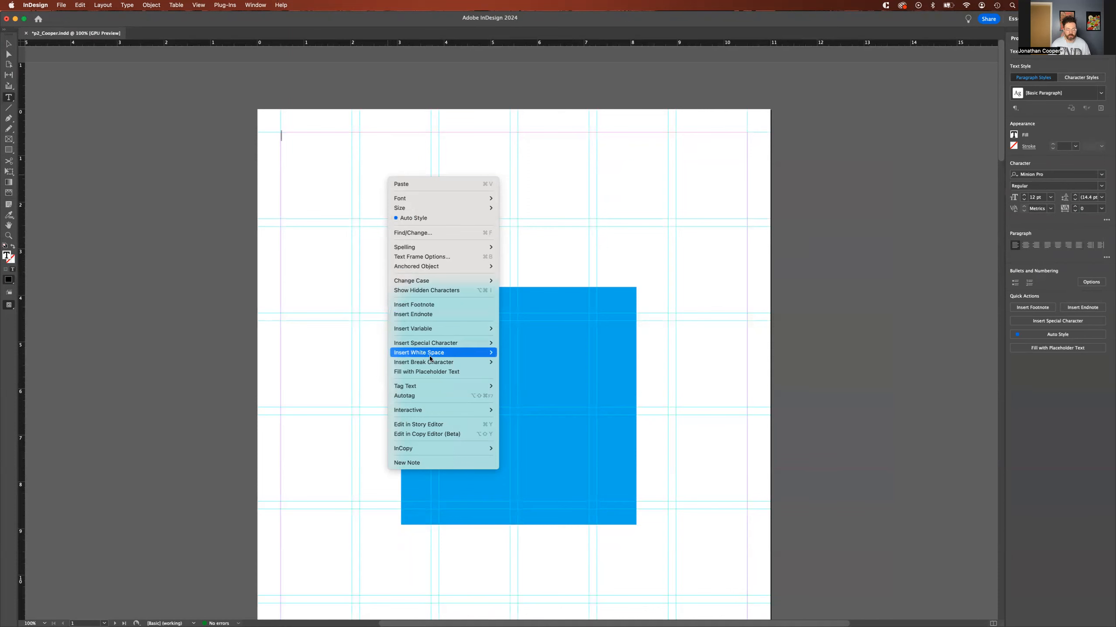
{"action": "left_click", "coordinate": [435, 372]}
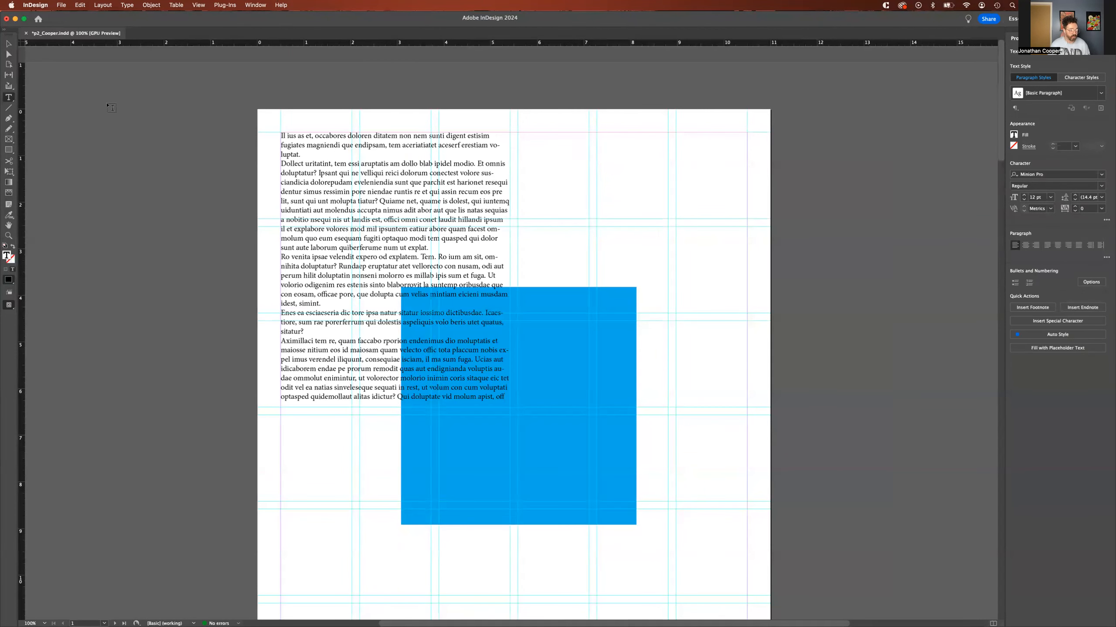
{"action": "left_click", "coordinate": [8, 43]}
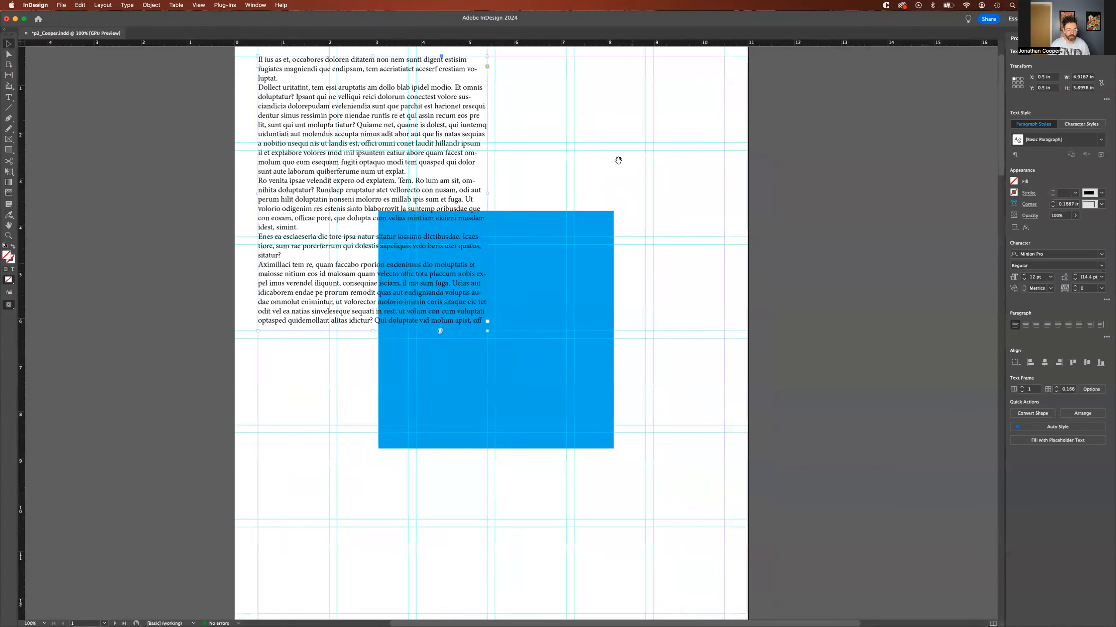
{"action": "left_click", "coordinate": [622, 150]}
{"action": "scroll", "coordinate": [622, 150], "scroll_direction": "down", "scroll_amount": 5}
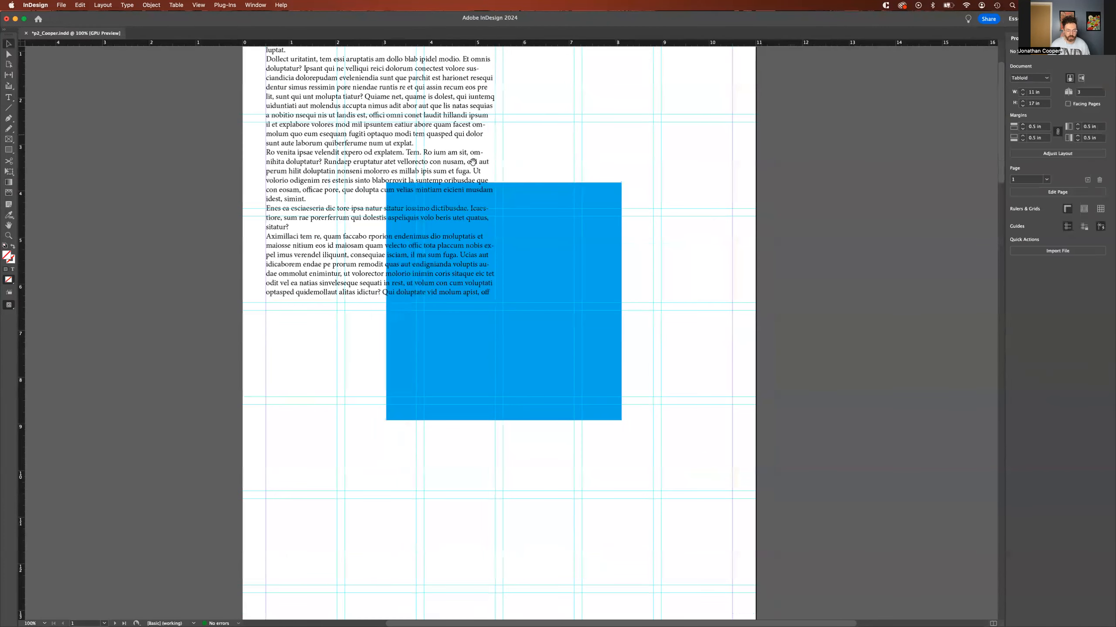
{"action": "scroll", "coordinate": [472, 163], "scroll_direction": "up", "scroll_amount": 3}
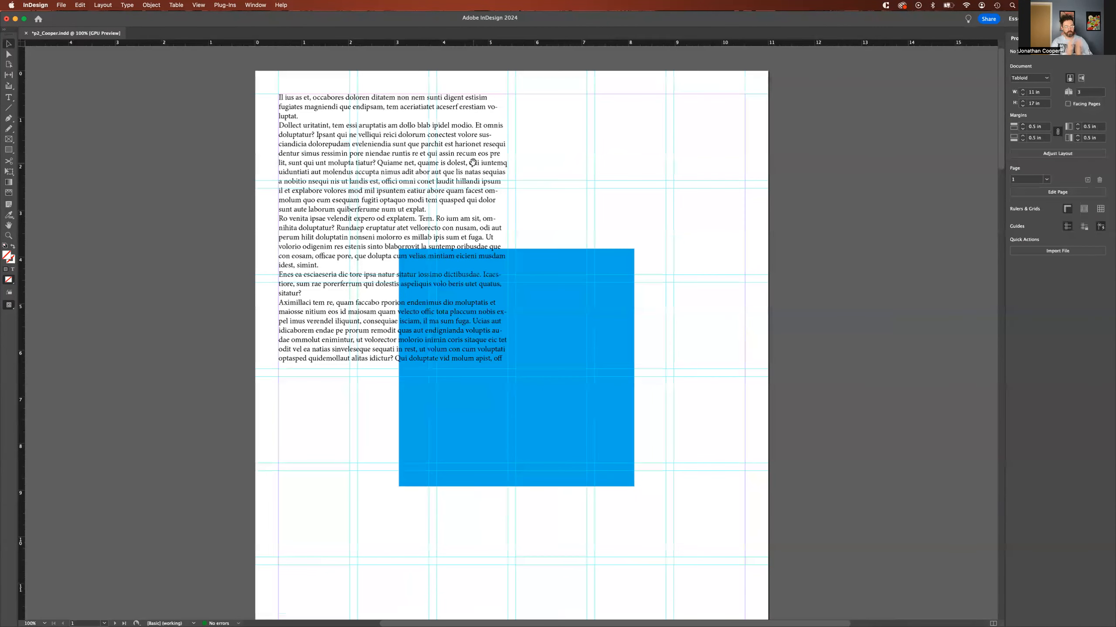
Resize the text frame along the column guides to 4.9167 in wide and 7.9167 in tall.
{"action": "left_click", "coordinate": [455, 160]}
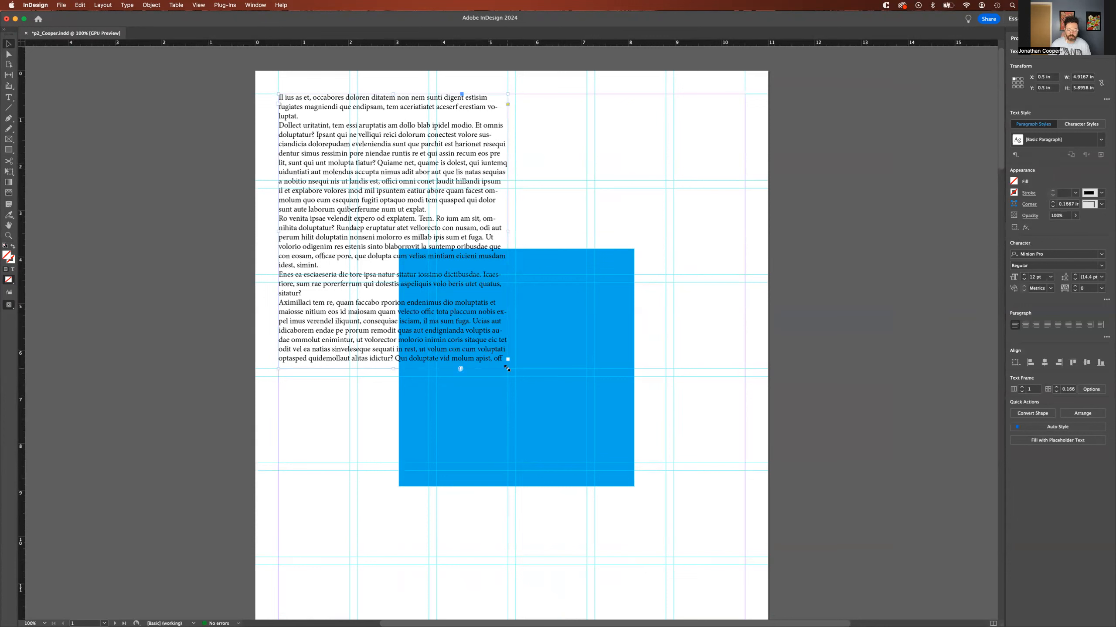
{"action": "left_click_drag", "start_coordinate": [496, 378], "coordinate": [428, 463]}
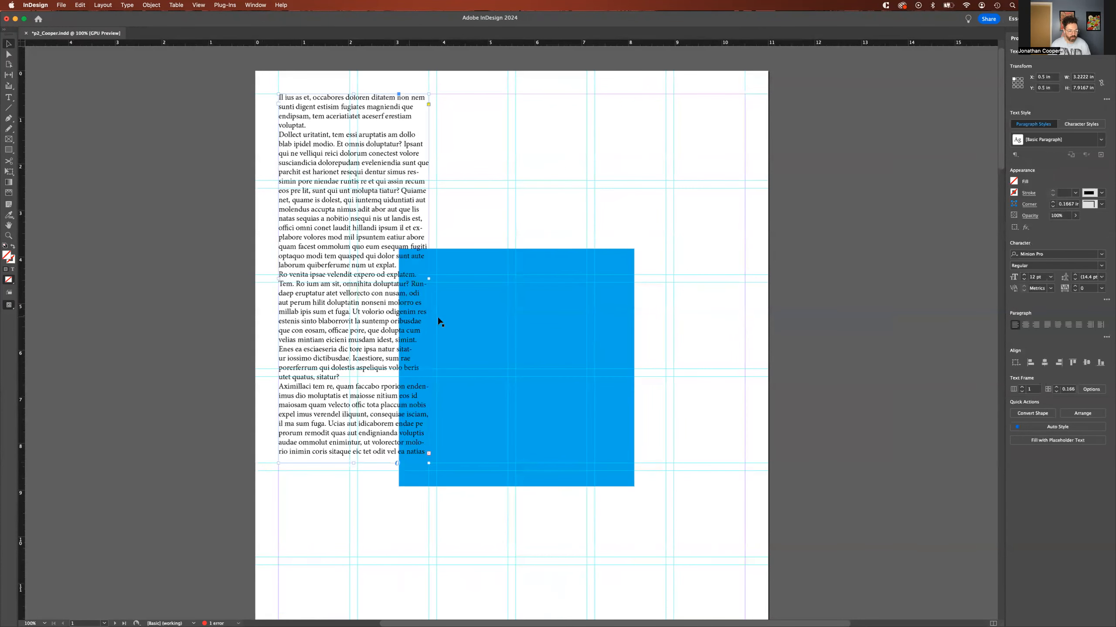
{"action": "left_click_drag", "start_coordinate": [429, 278], "coordinate": [349, 277]}
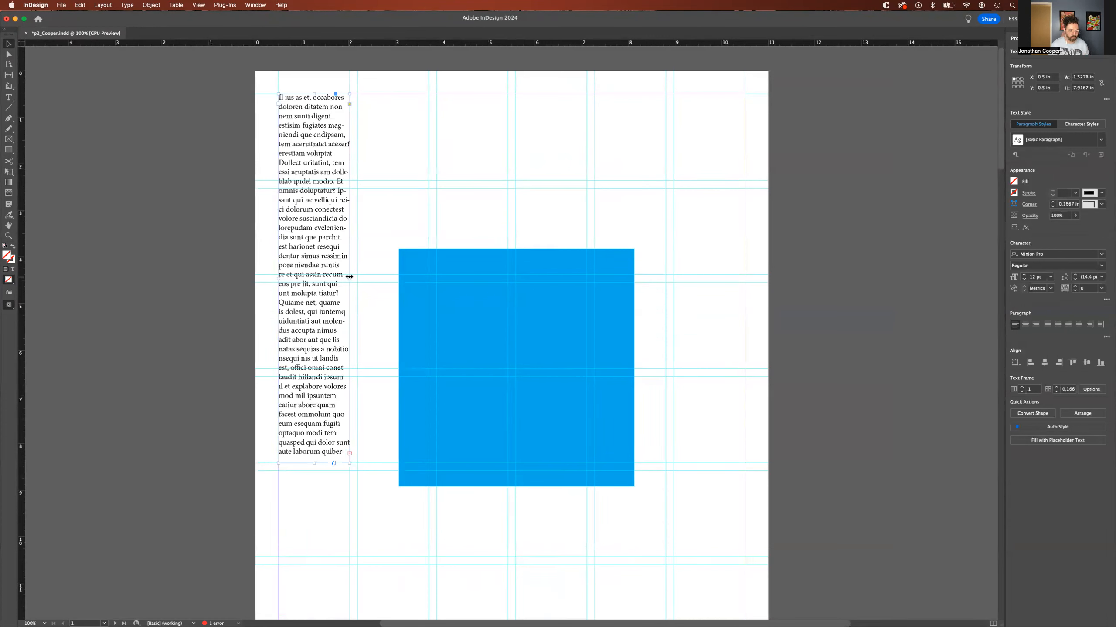
{"action": "left_click_drag", "start_coordinate": [349, 277], "coordinate": [508, 278]}
Copy all the placeholder text and paste it at the end of the same text frame.
{"action": "double_click", "coordinate": [398, 153]}
{"action": "key", "text": "super+a"}
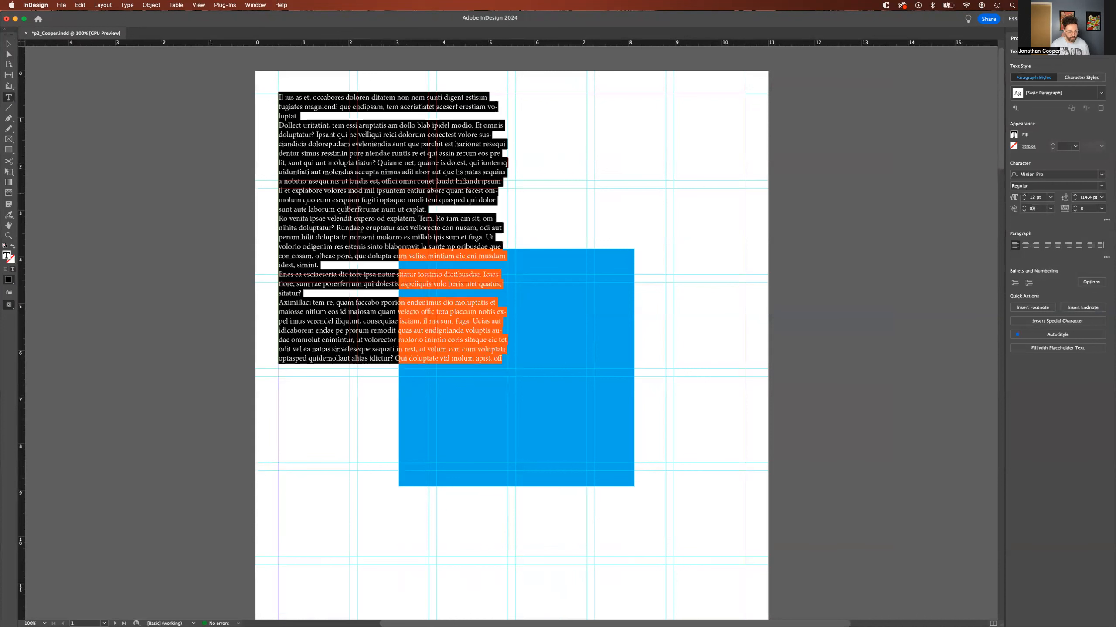
{"action": "key", "text": "Right"}
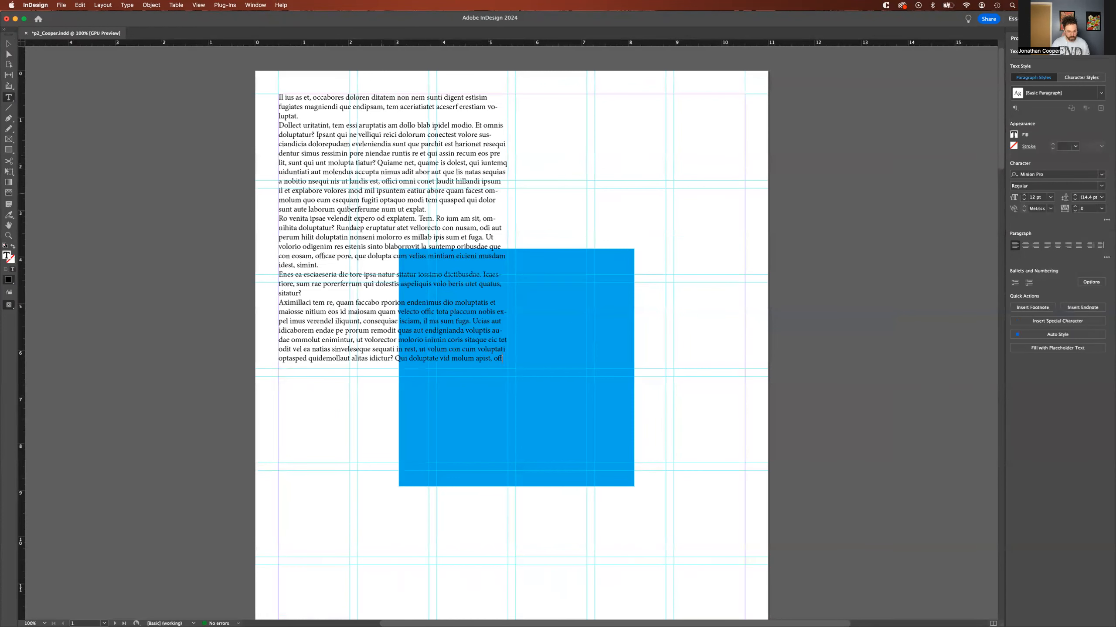
{"action": "key", "text": "super+v"}
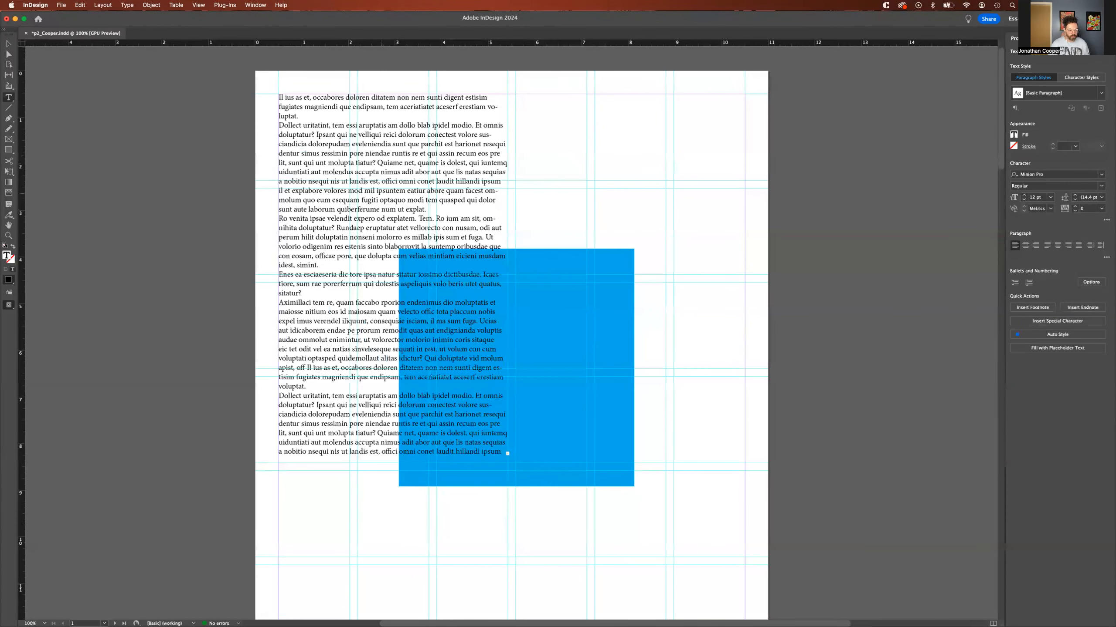
{"action": "key", "text": "Escape"}
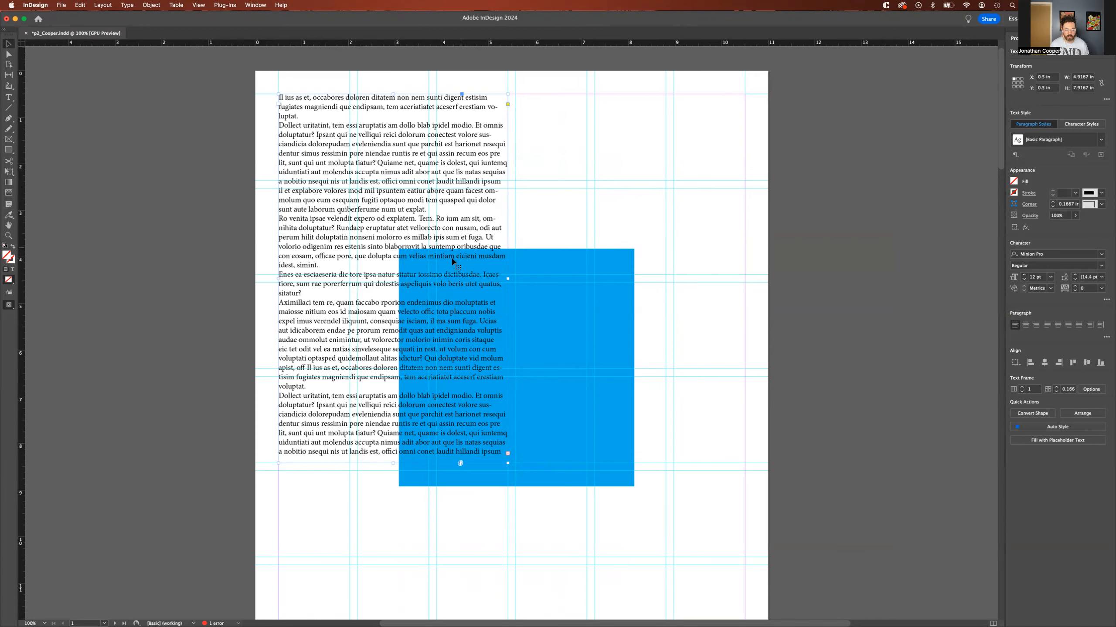
Examine the overset text mark at the lower-right corner of the text frame up close.
{"action": "key", "text": "z"}
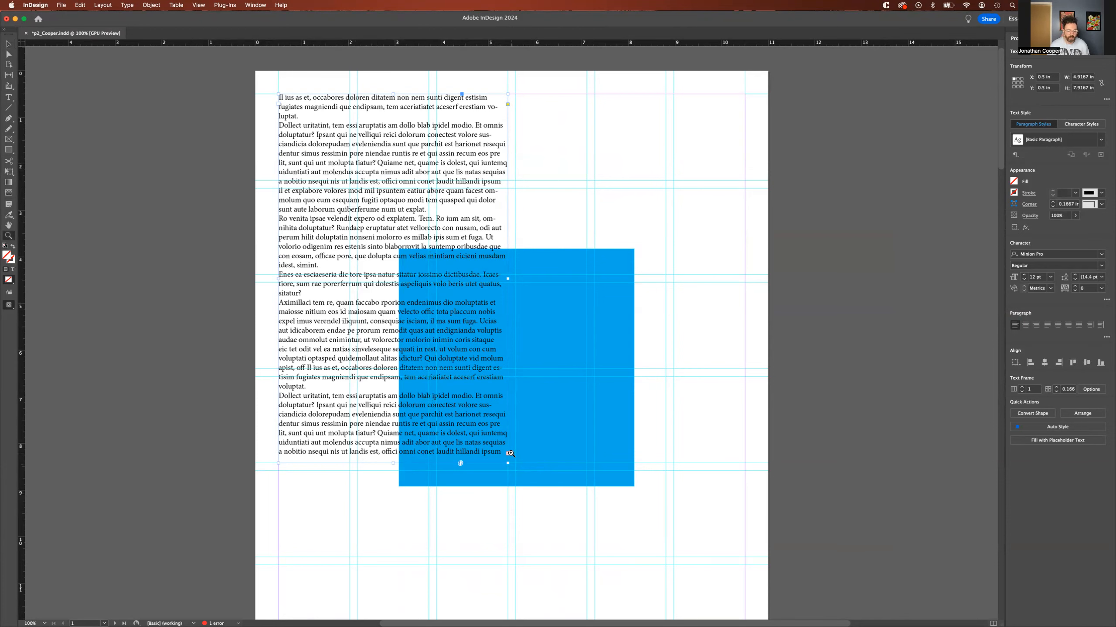
{"action": "left_click", "coordinate": [510, 456]}
{"action": "left_click", "coordinate": [508, 332]}
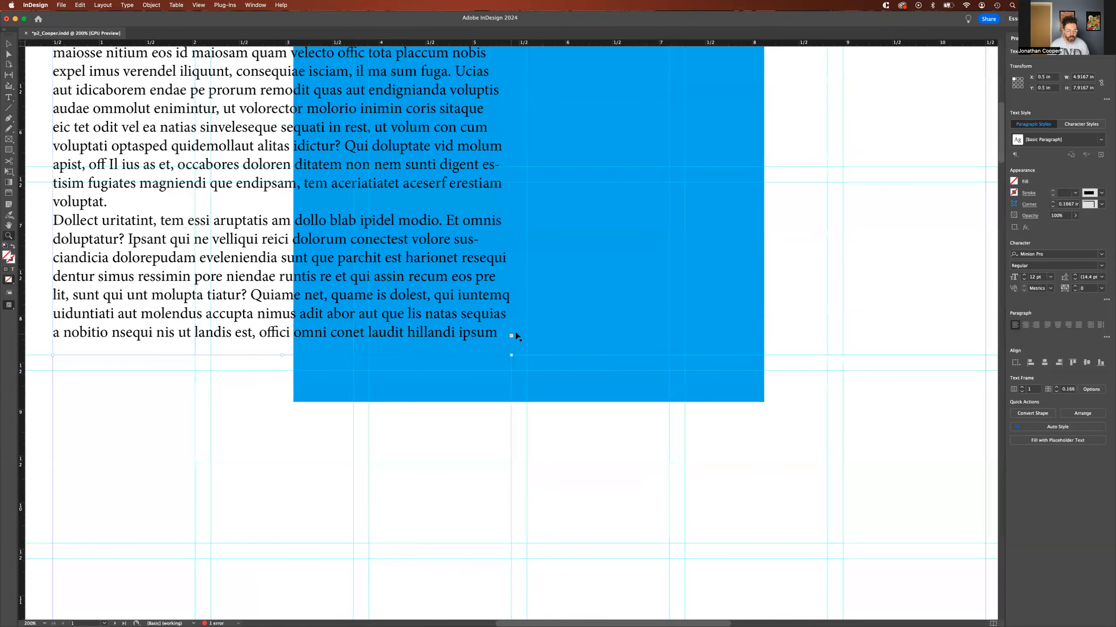
{"action": "key", "text": "v"}
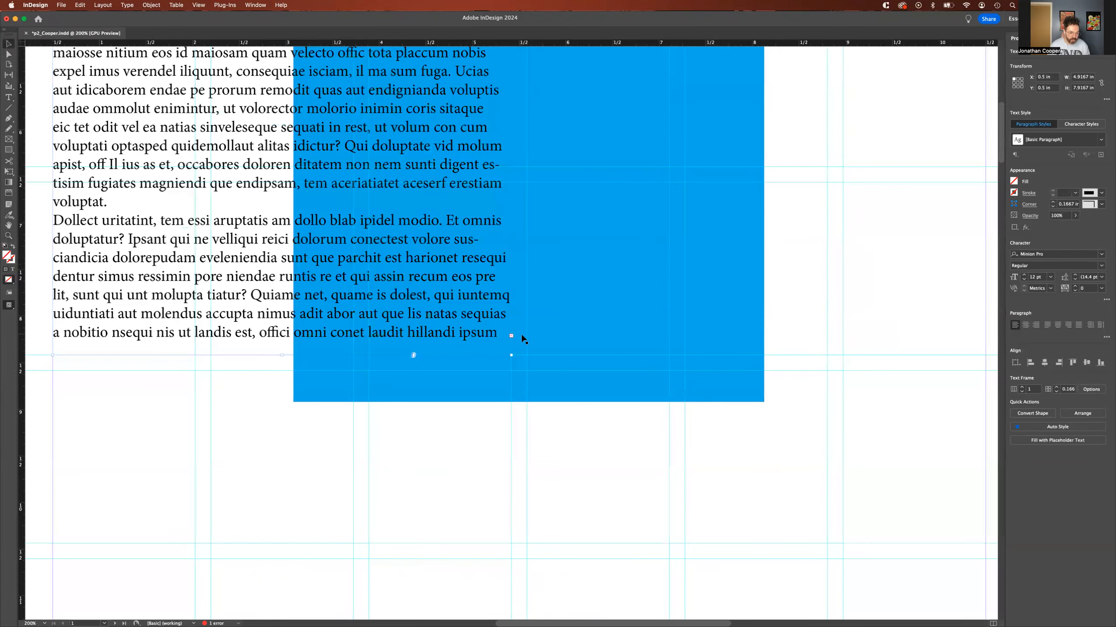
{"action": "left_click", "coordinate": [523, 339], "text": "alt"}
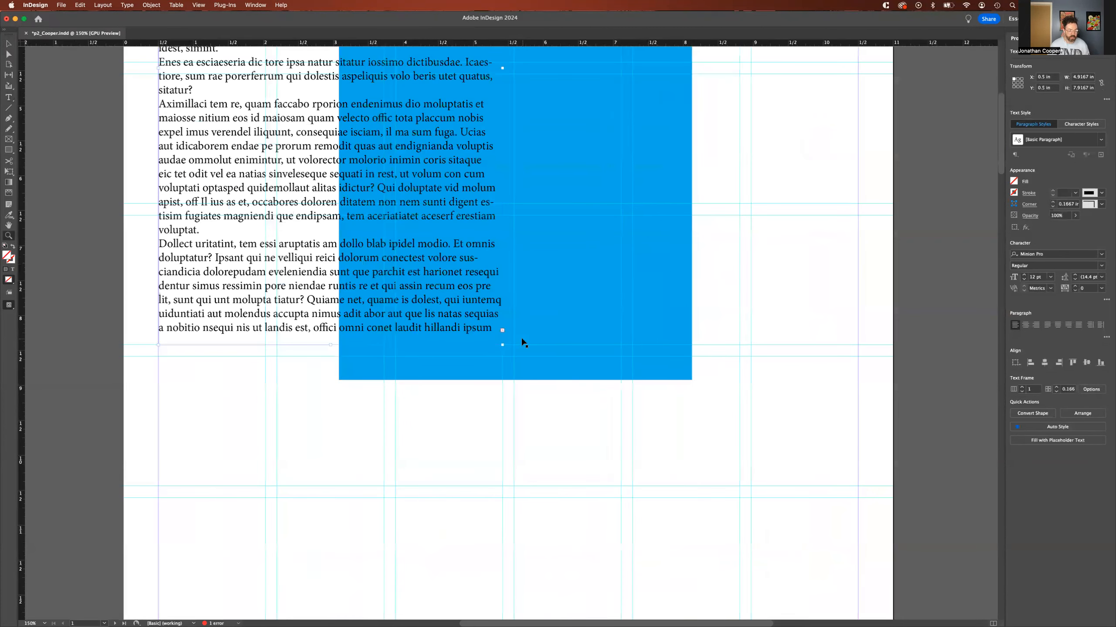
{"action": "left_click", "coordinate": [523, 340], "text": "alt"}
{"action": "key", "text": "v"}
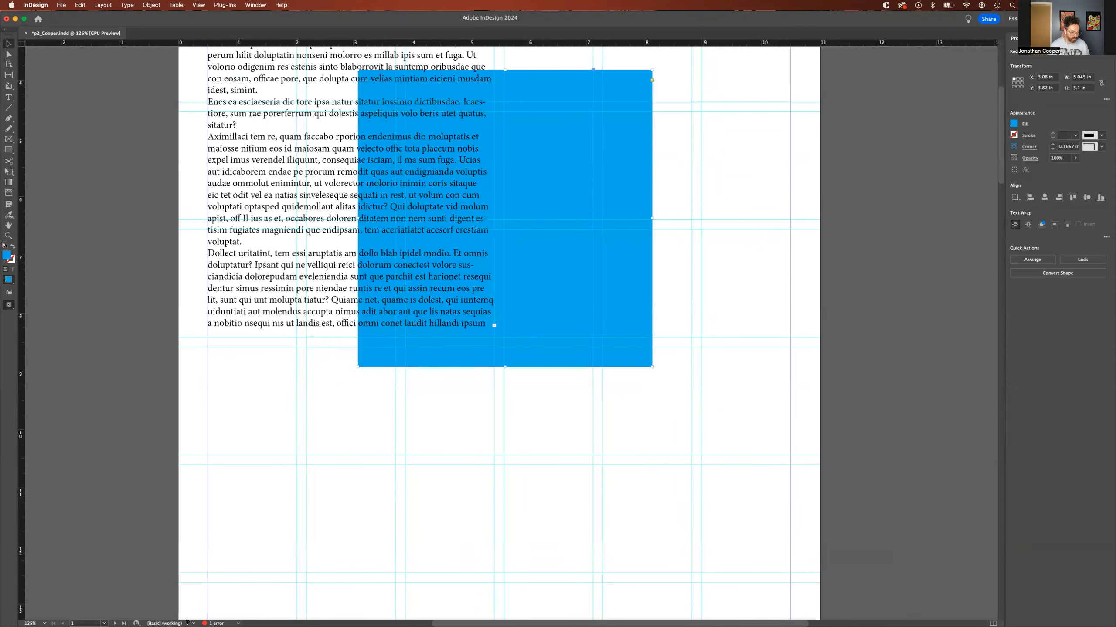
{"action": "mouse_move", "coordinate": [214, 621]}
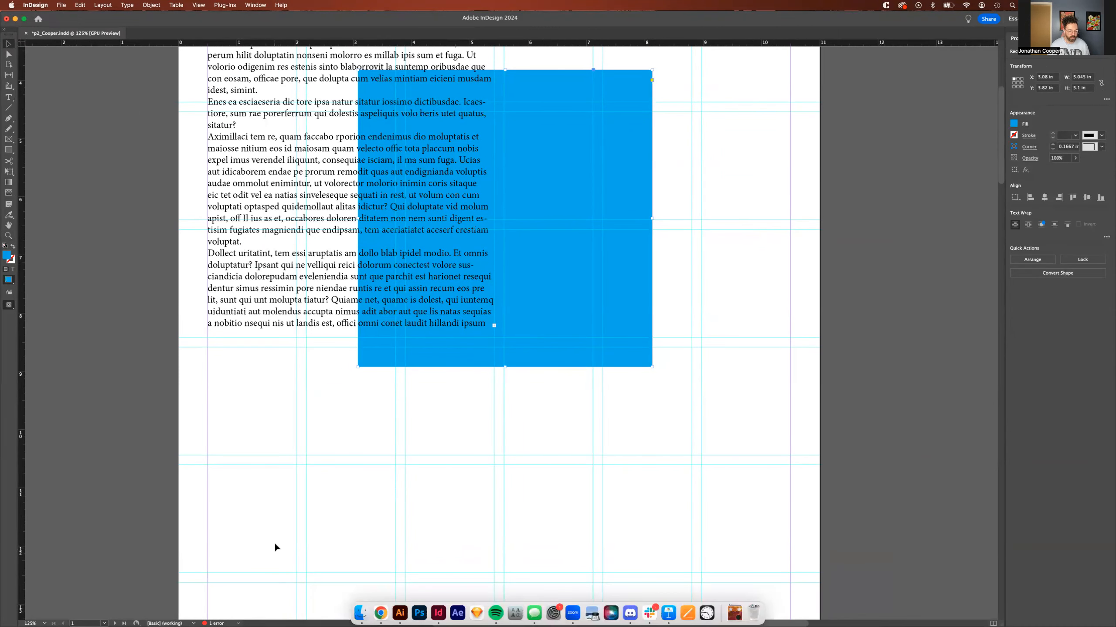
{"action": "left_click", "coordinate": [297, 444]}
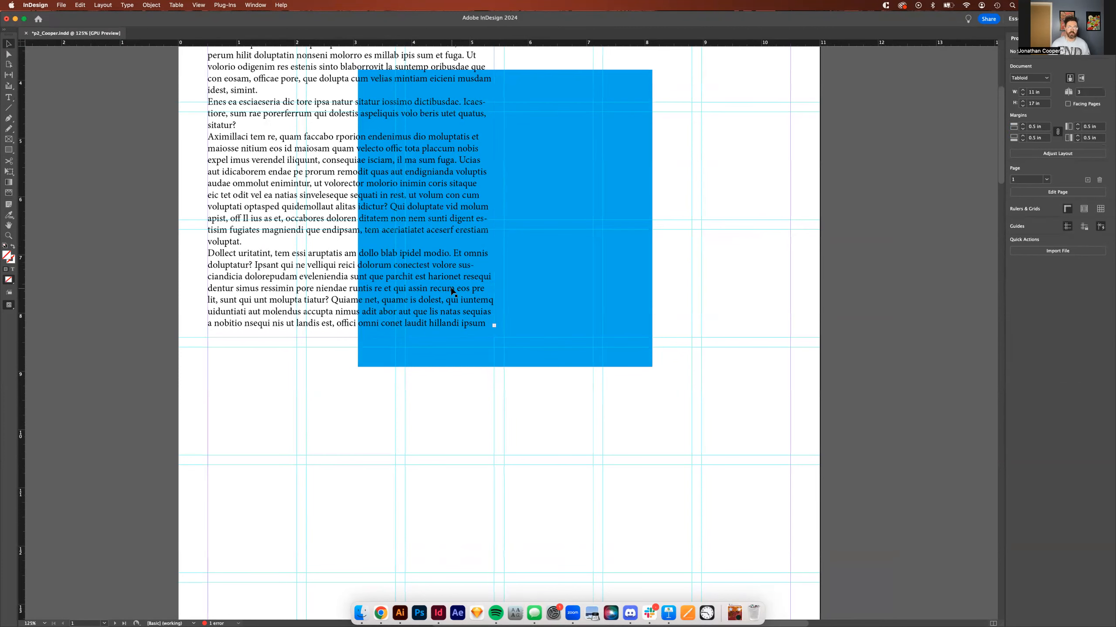
{"action": "left_click_drag", "start_coordinate": [692, 171], "coordinate": [714, 214]}
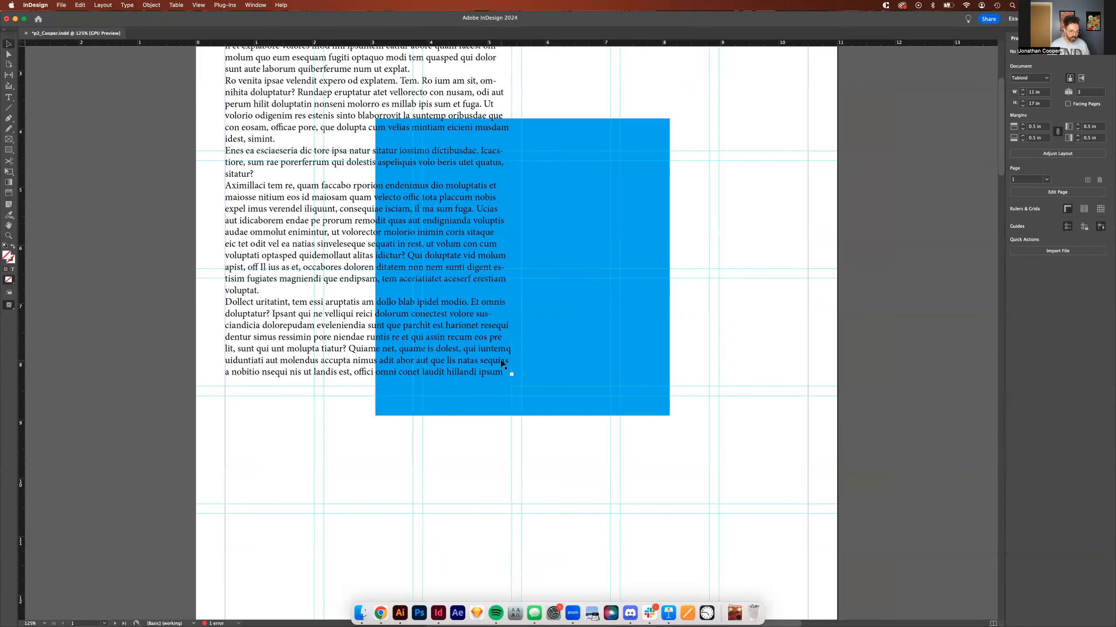
{"action": "key", "text": "super+minus"}
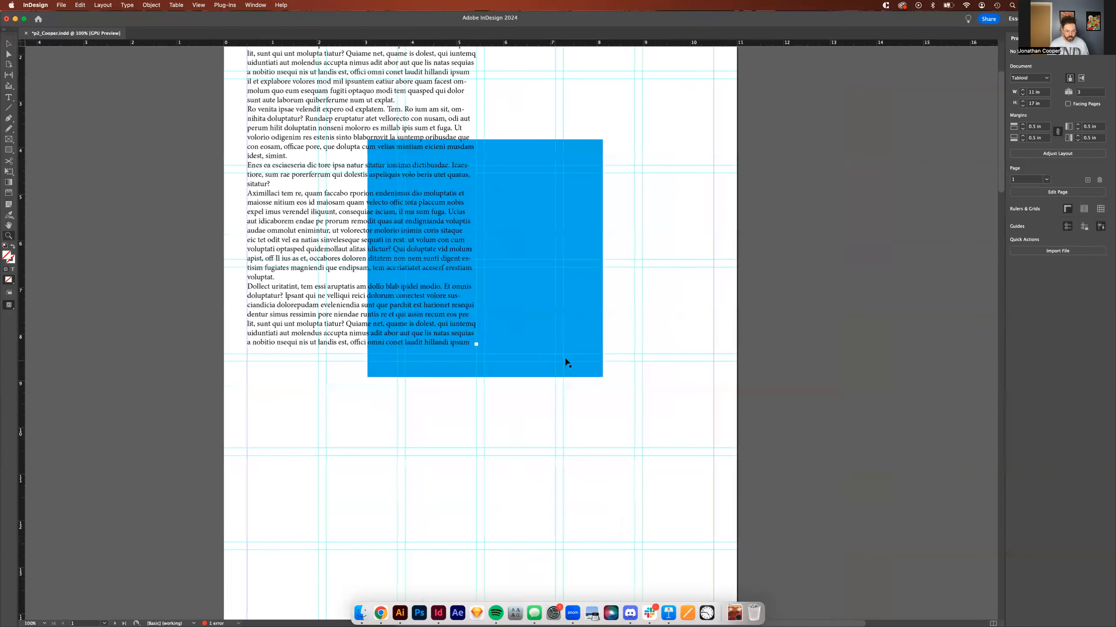
{"action": "scroll", "coordinate": [570, 409], "scroll_direction": "up", "scroll_amount": 3}
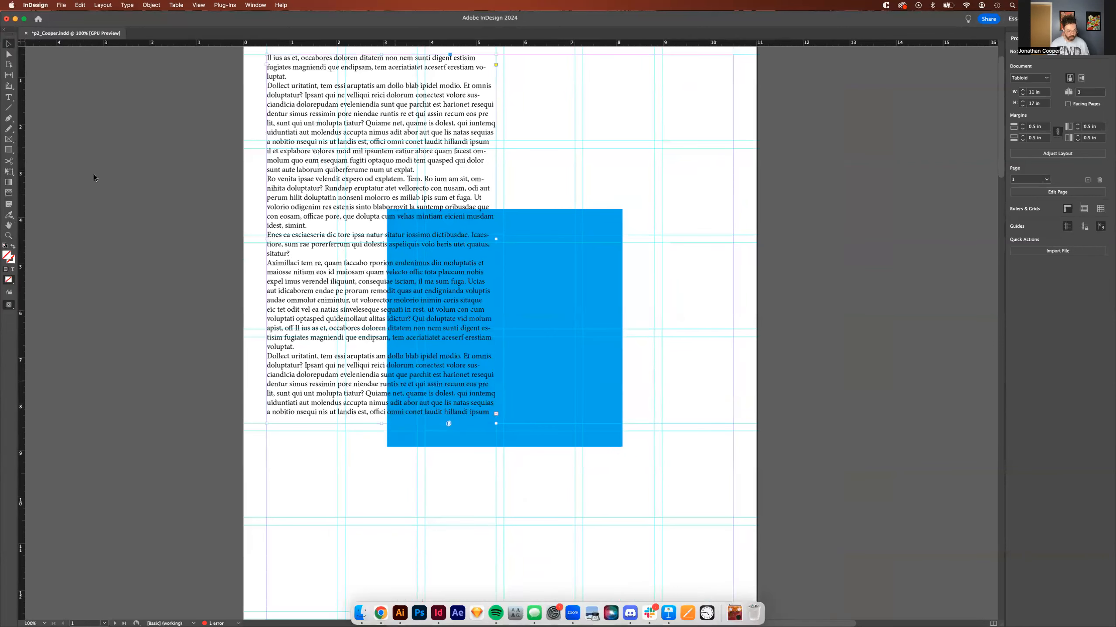
{"action": "scroll", "coordinate": [562, 368], "scroll_direction": "up", "scroll_amount": 1}
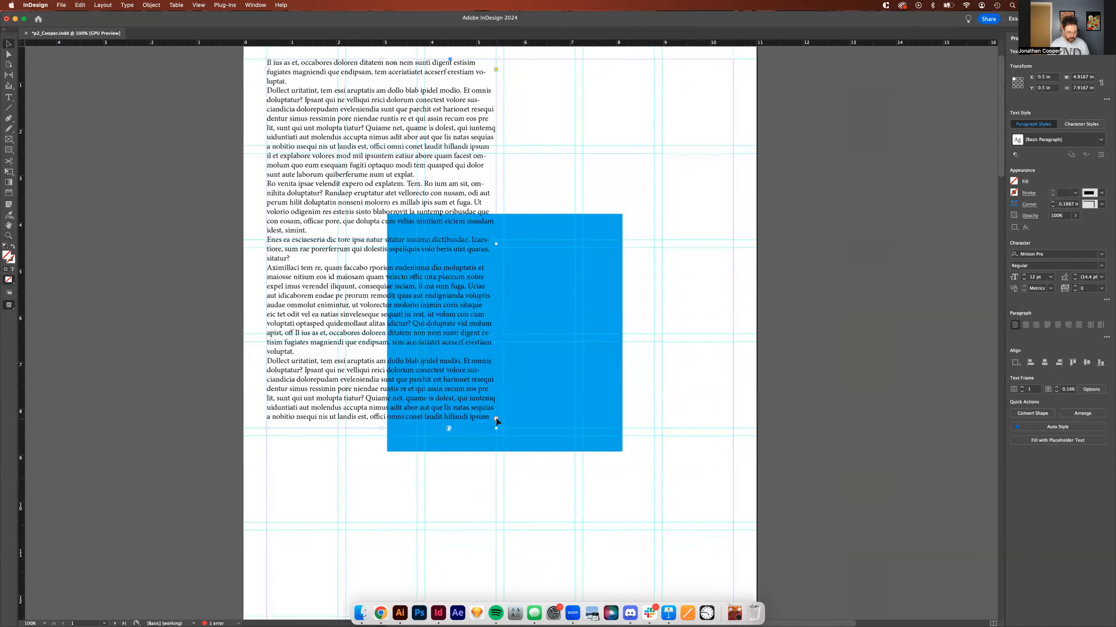
Thread the overset text into a new frame about 3.2 in wide and 7.4 in tall in the page's upper-right columns.
{"action": "left_click", "coordinate": [496, 418]}
{"action": "left_click", "coordinate": [566, 125]}
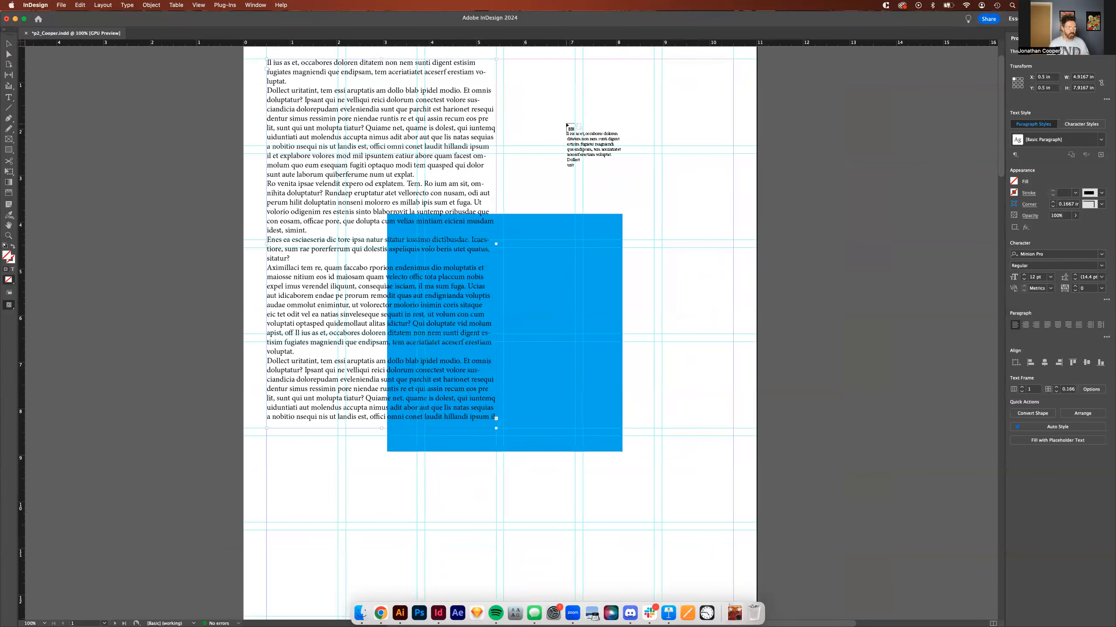
{"action": "left_click_drag", "start_coordinate": [567, 125], "coordinate": [724, 404]}
{"action": "scroll", "coordinate": [659, 285], "scroll_direction": "up", "scroll_amount": 3}
{"action": "scroll", "coordinate": [659, 285], "scroll_direction": "right", "scroll_amount": 1}
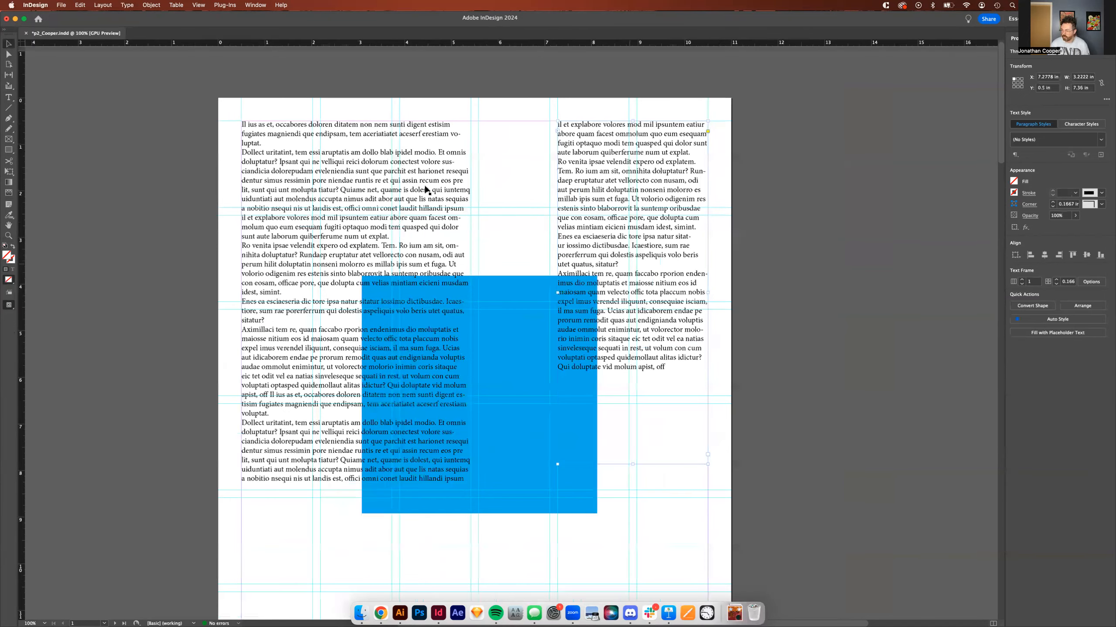
{"action": "key", "text": "super+shift+a"}
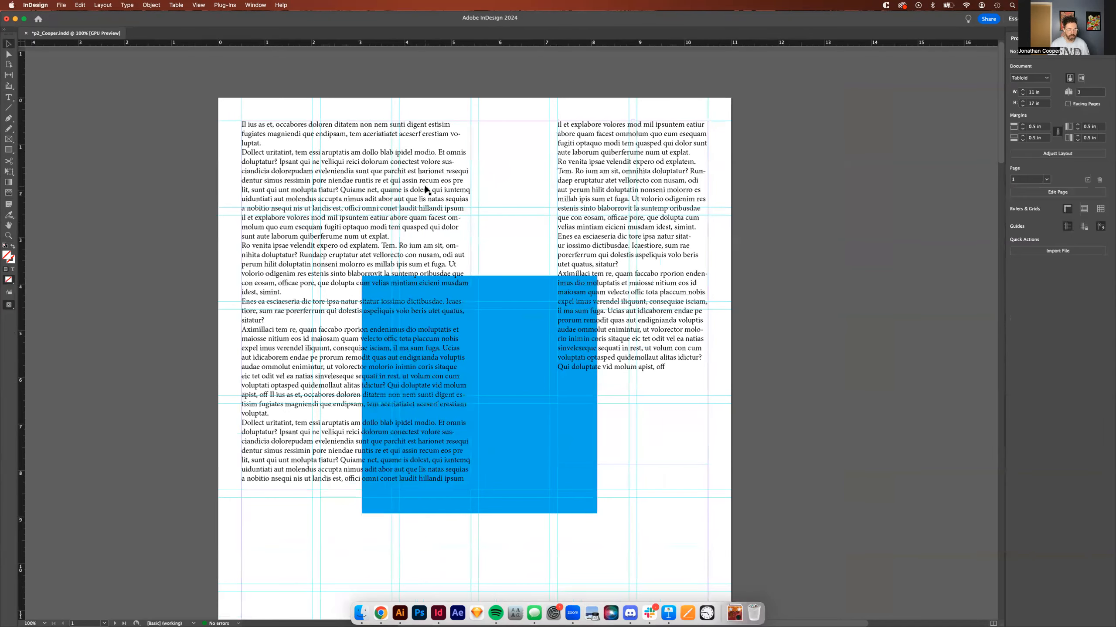
Extend the bottom edge of the left text frame to a height of 8.625 in.
{"action": "left_click", "coordinate": [621, 153]}
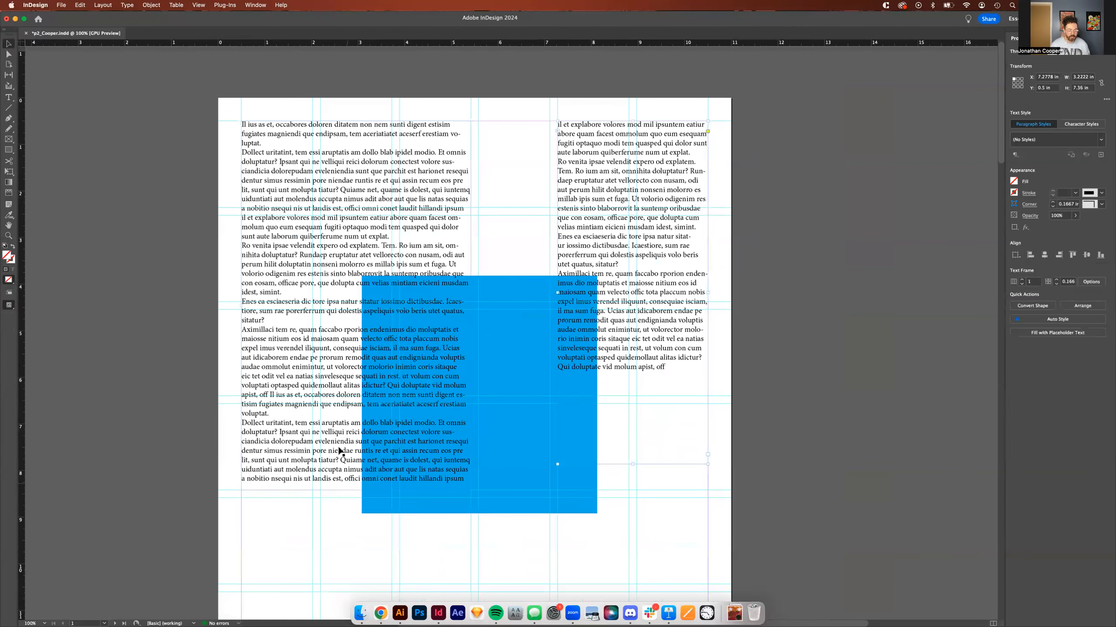
{"action": "left_click", "coordinate": [353, 442]}
{"action": "scroll", "coordinate": [354, 426], "scroll_direction": "down", "scroll_amount": 1}
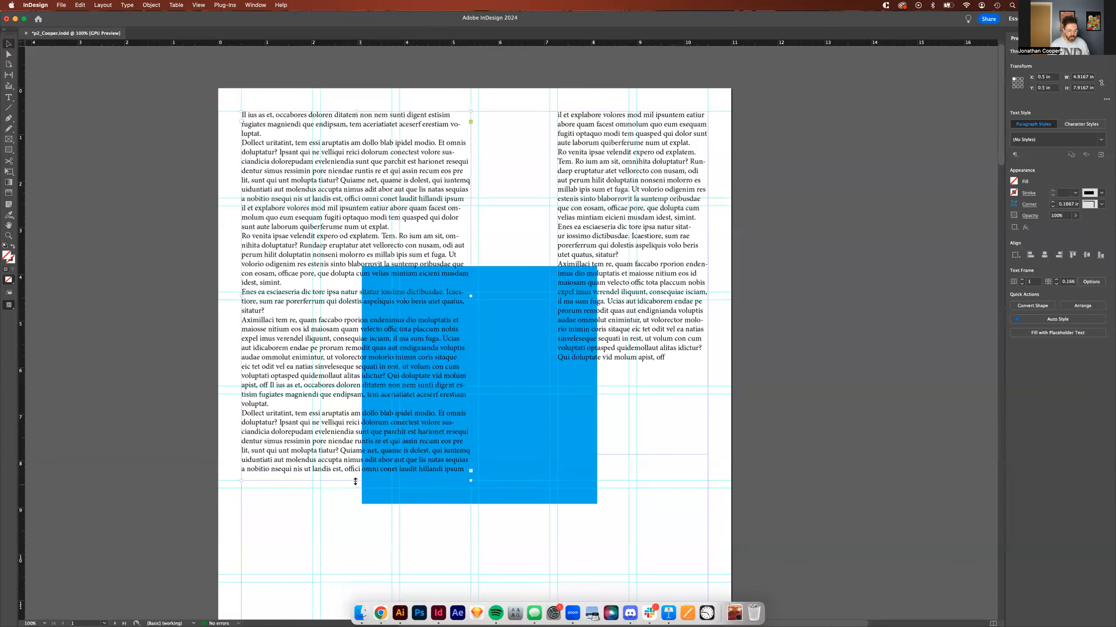
{"action": "left_click_drag", "start_coordinate": [355, 482], "coordinate": [361, 515]}
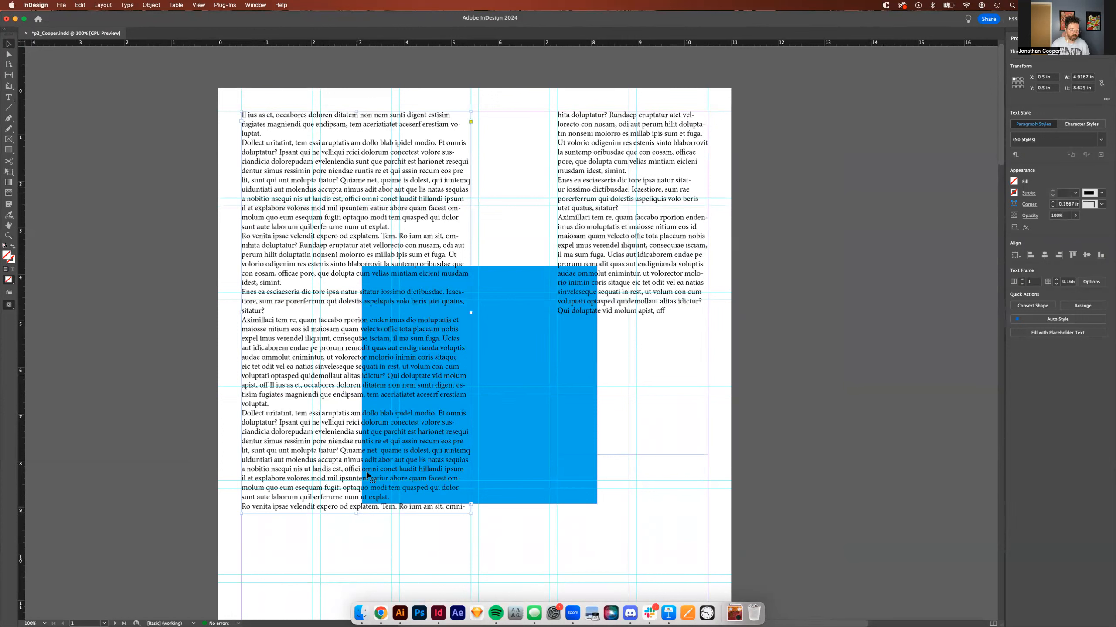
Copy the passage from "l iliquunt, consequiae isciam" to "endae pe pror" in the left frame and paste it directly after itself.
{"action": "double_click", "coordinate": [324, 316]}
{"action": "left_click_drag", "start_coordinate": [304, 339], "coordinate": [333, 349]}
{"action": "left_click", "coordinate": [332, 348]}
{"action": "type", "text": "l iliquunt, consequiae isciam, il ma sum fuga. Ucias aut idicaborem endae pe pror"}
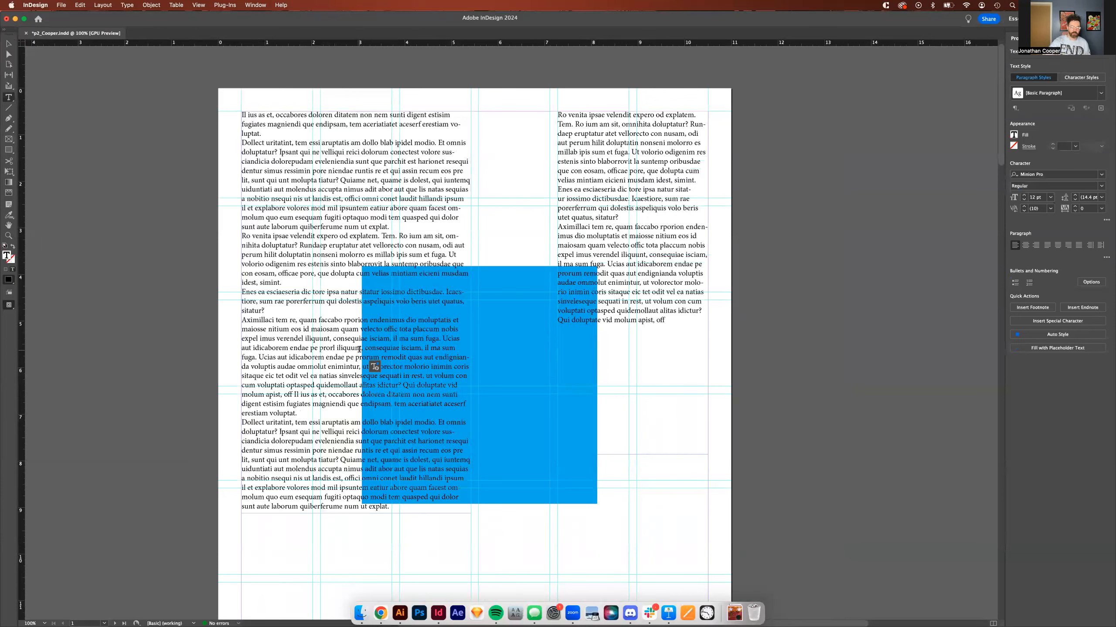
{"action": "key", "text": "Escape"}
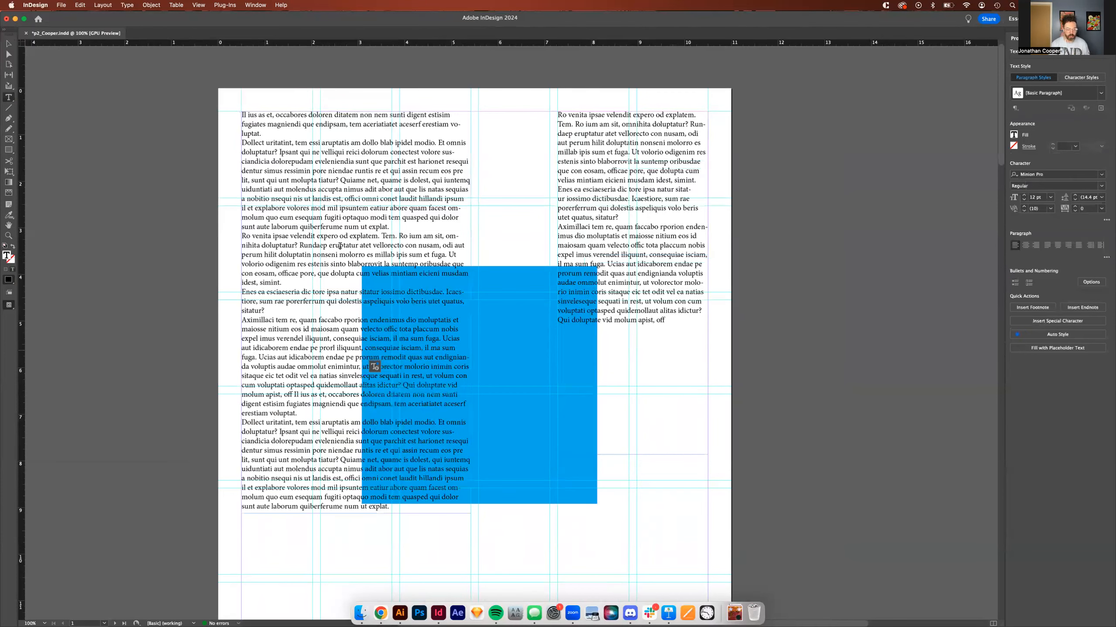
Select the left text frame and place the text cursor in its second paragraph.
{"action": "left_click", "coordinate": [616, 179]}
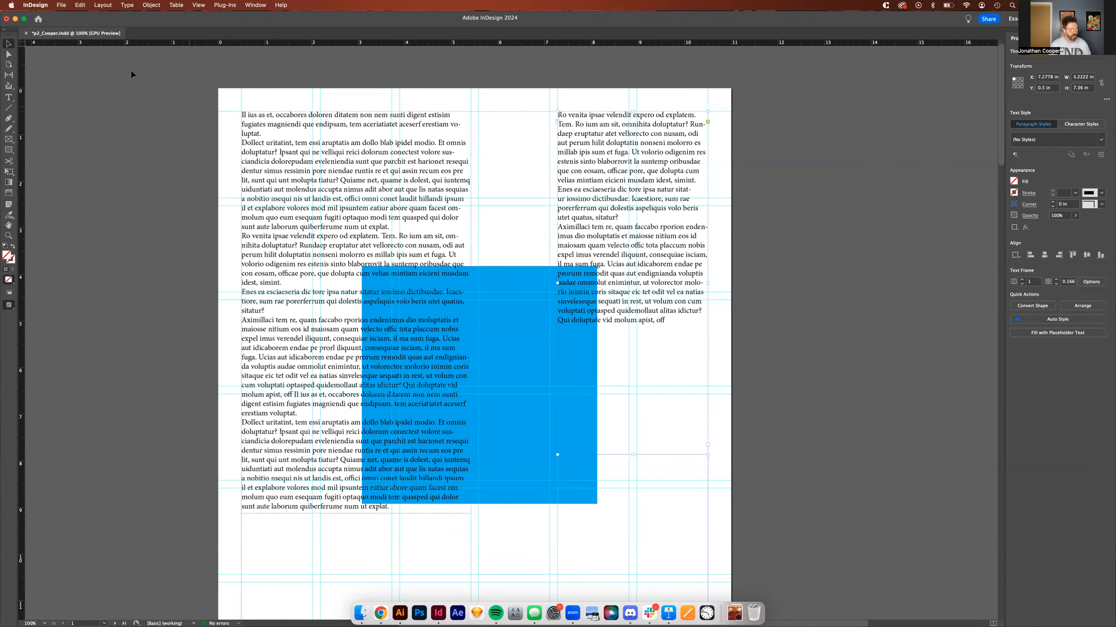
{"action": "left_click", "coordinate": [526, 181]}
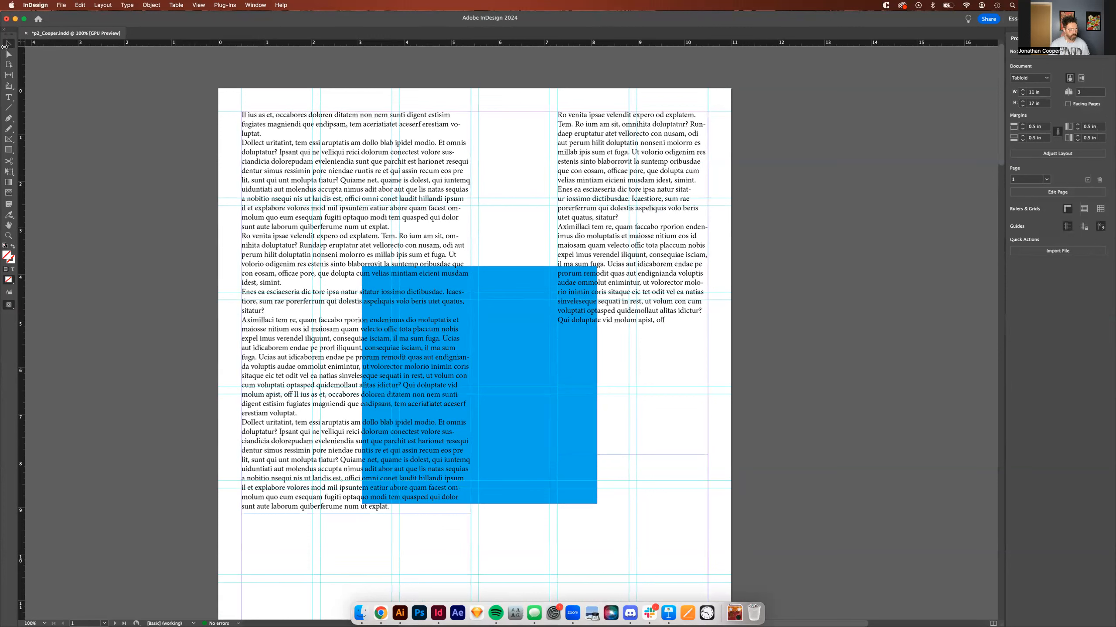
{"action": "left_click", "coordinate": [470, 177]}
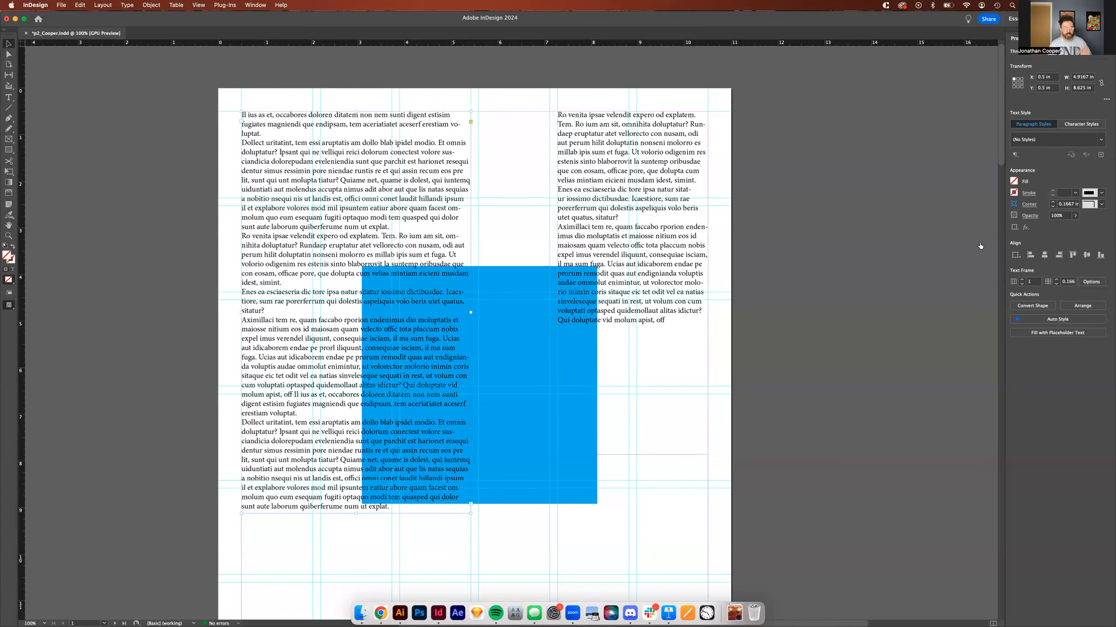
{"action": "double_click", "coordinate": [436, 163]}
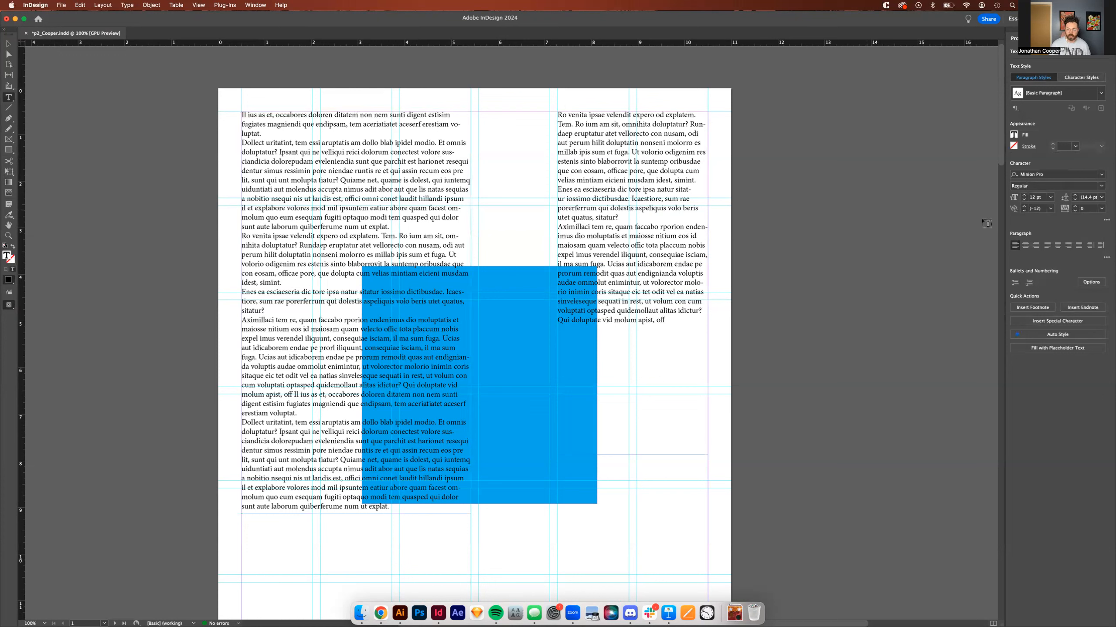
Try an 18 pt size at the text cursor, and select the second paragraph and a single word inside it.
{"action": "left_click", "coordinate": [1023, 196]}
{"action": "left_click", "coordinate": [1024, 196]}
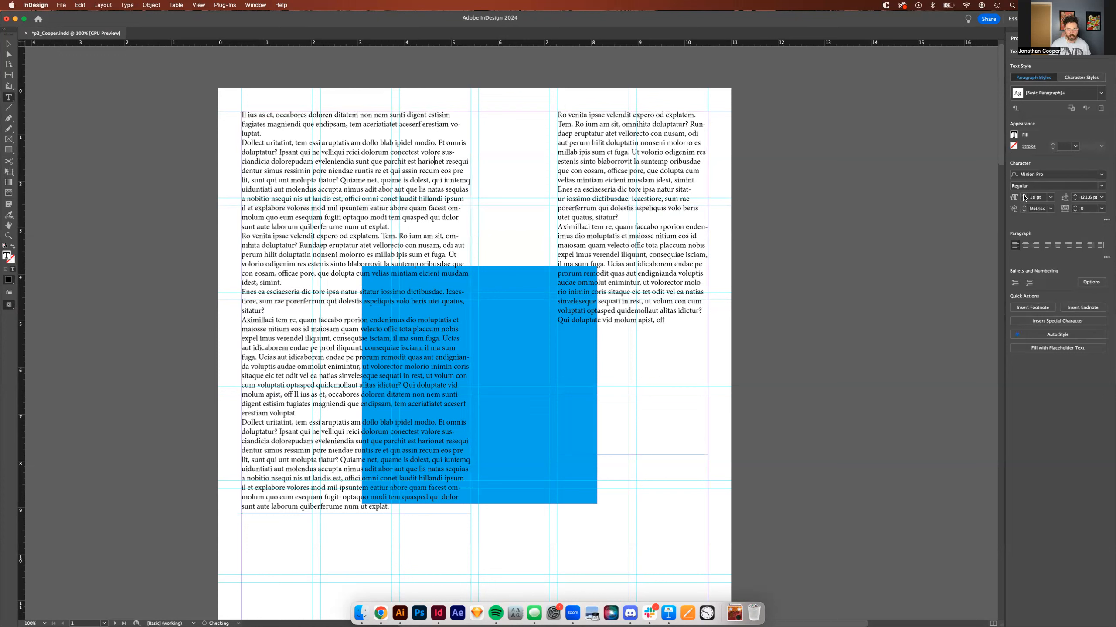
{"action": "triple_click", "coordinate": [412, 162]}
{"action": "left_click", "coordinate": [409, 162]}
{"action": "triple_click", "coordinate": [410, 162]}
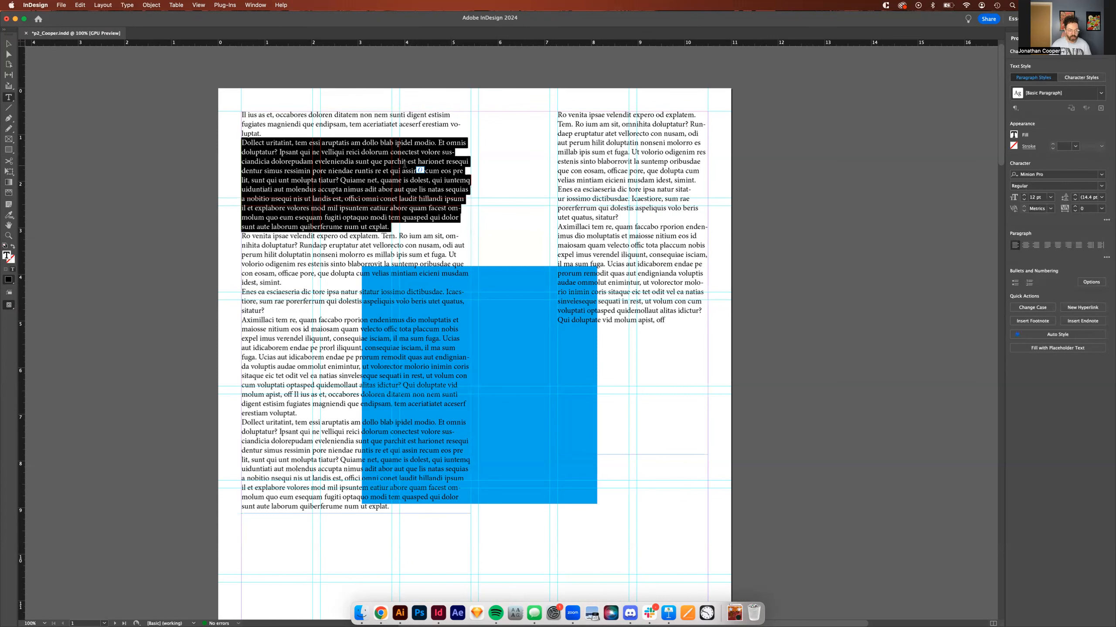
{"action": "left_click", "coordinate": [391, 167]}
{"action": "double_click", "coordinate": [395, 169]}
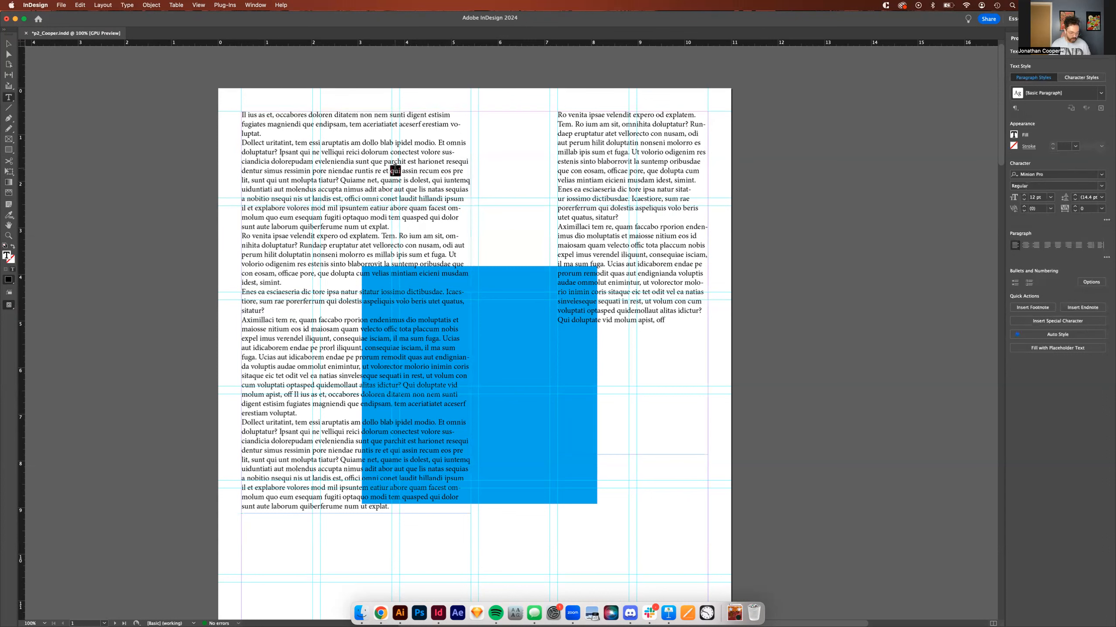
Select all the text across the threaded frames and reduce its size to 10 pt.
{"action": "key", "text": "super+a"}
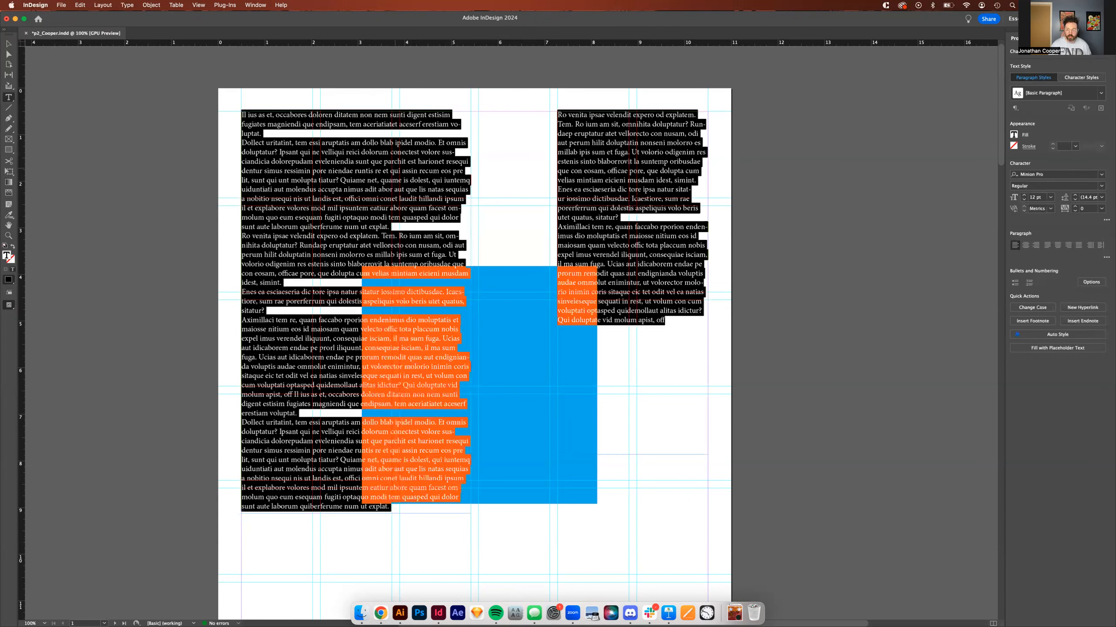
{"action": "left_click", "coordinate": [1023, 200]}
{"action": "left_click", "coordinate": [1023, 200]}
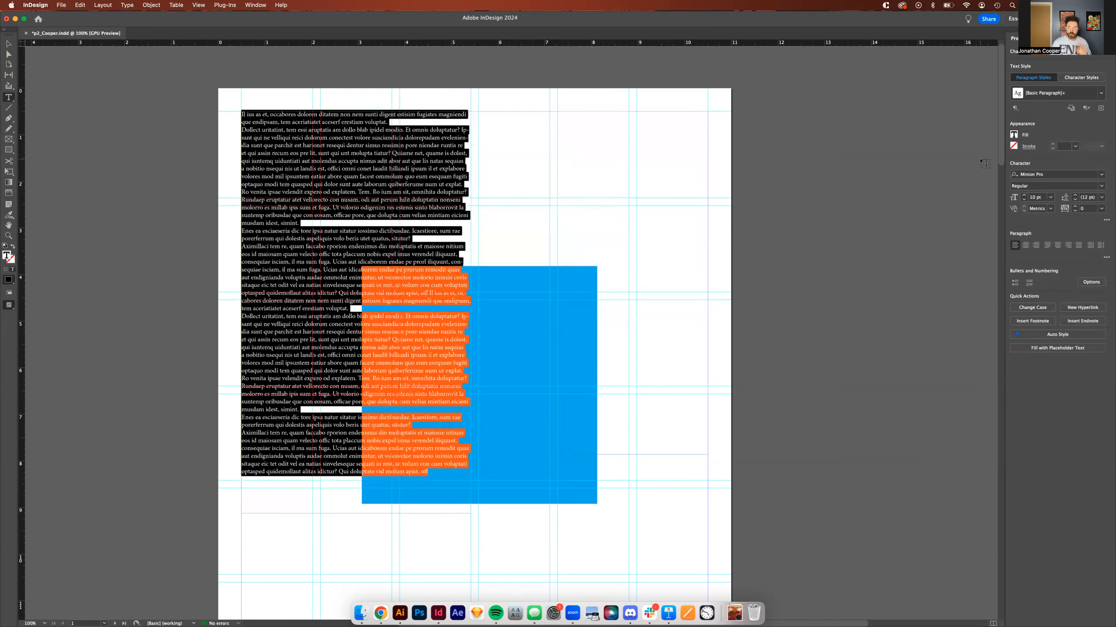
Change the font of all the selected text to Knockout HTF50-Welterweight and check which styles it offers.
{"action": "left_click", "coordinate": [1099, 175]}
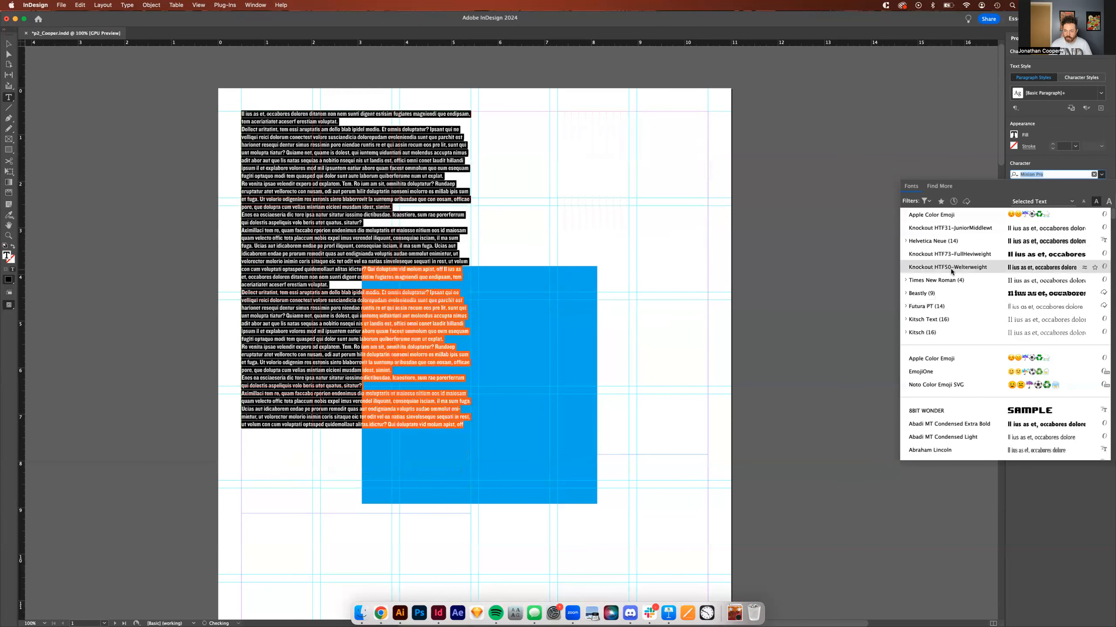
{"action": "key", "text": "Return"}
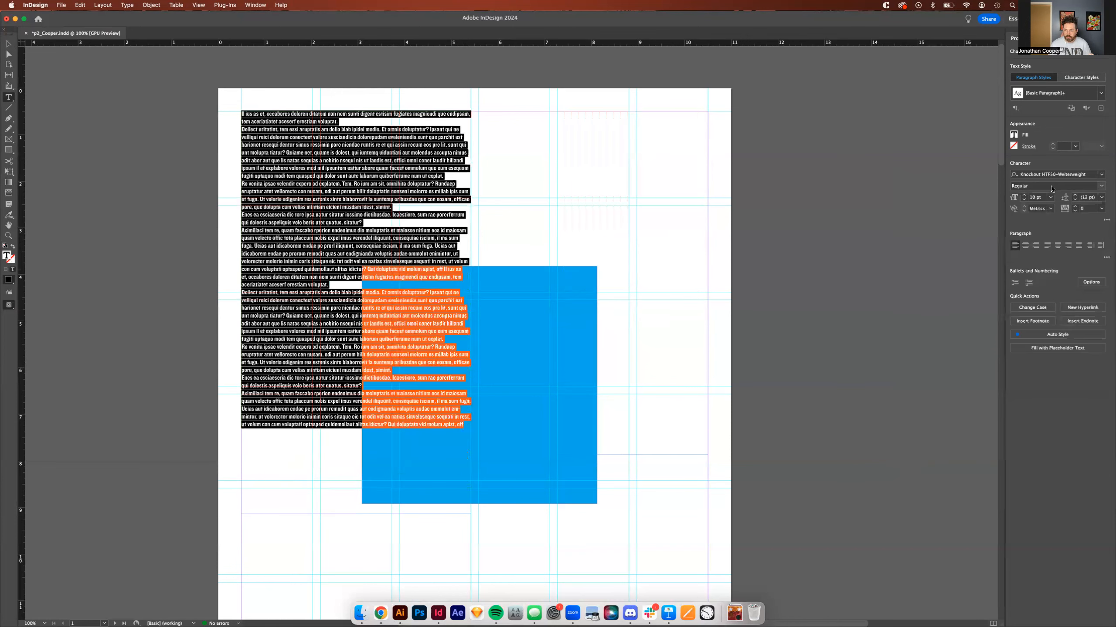
{"action": "left_click", "coordinate": [1102, 186]}
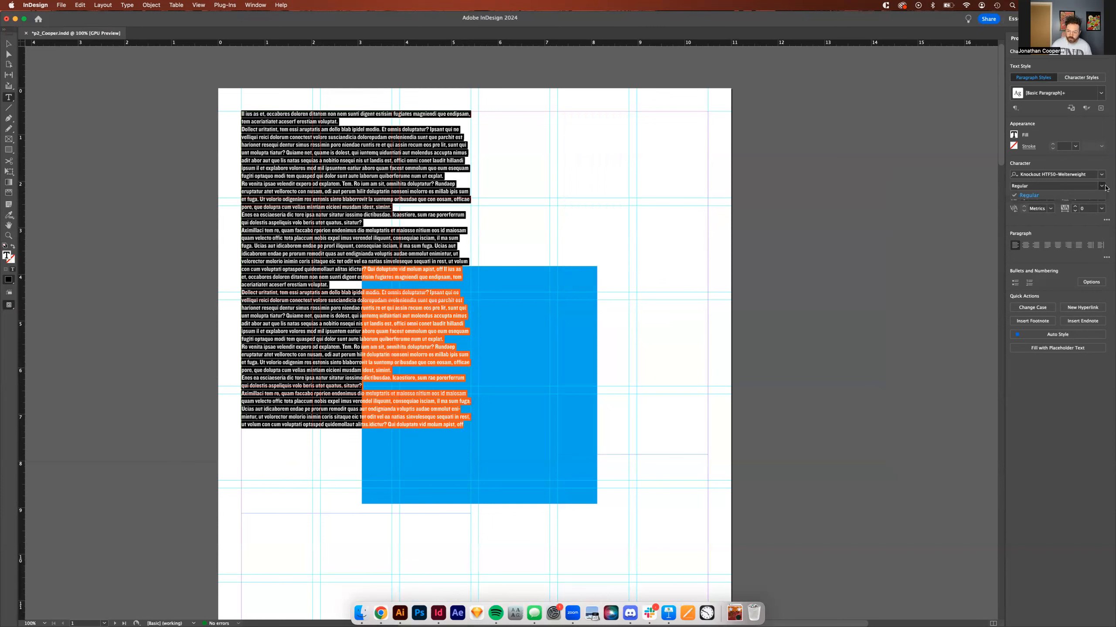
{"action": "left_click", "coordinate": [1102, 186]}
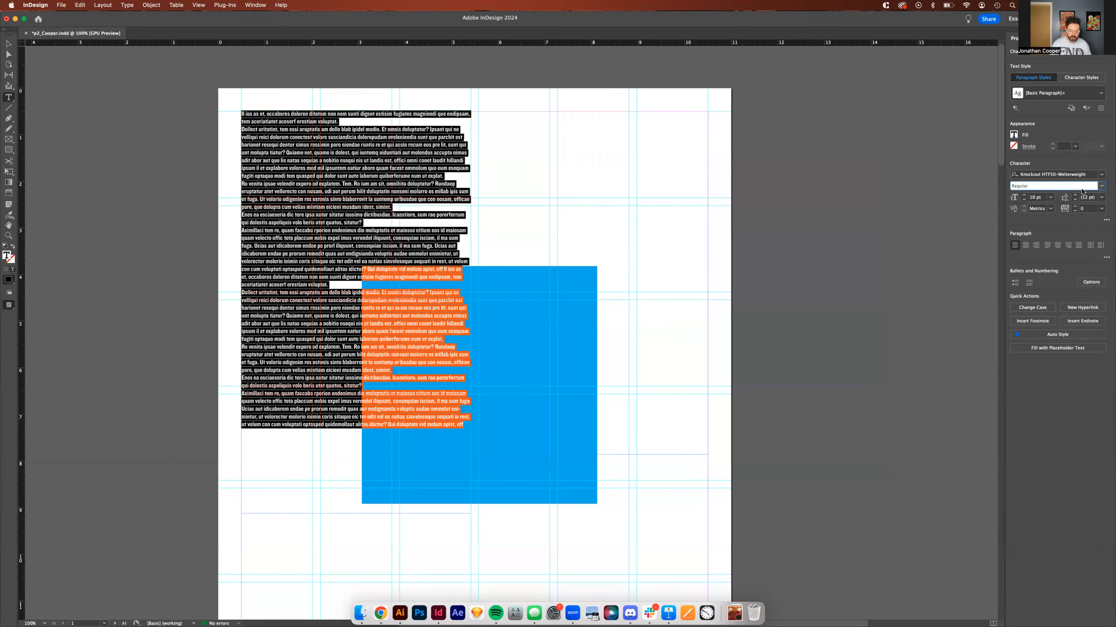
Try a 7 pt size on all the text and return it to 10 pt.
{"action": "left_click", "coordinate": [1023, 201]}
{"action": "left_click", "coordinate": [1023, 201]}
{"action": "left_click", "coordinate": [1025, 200]}
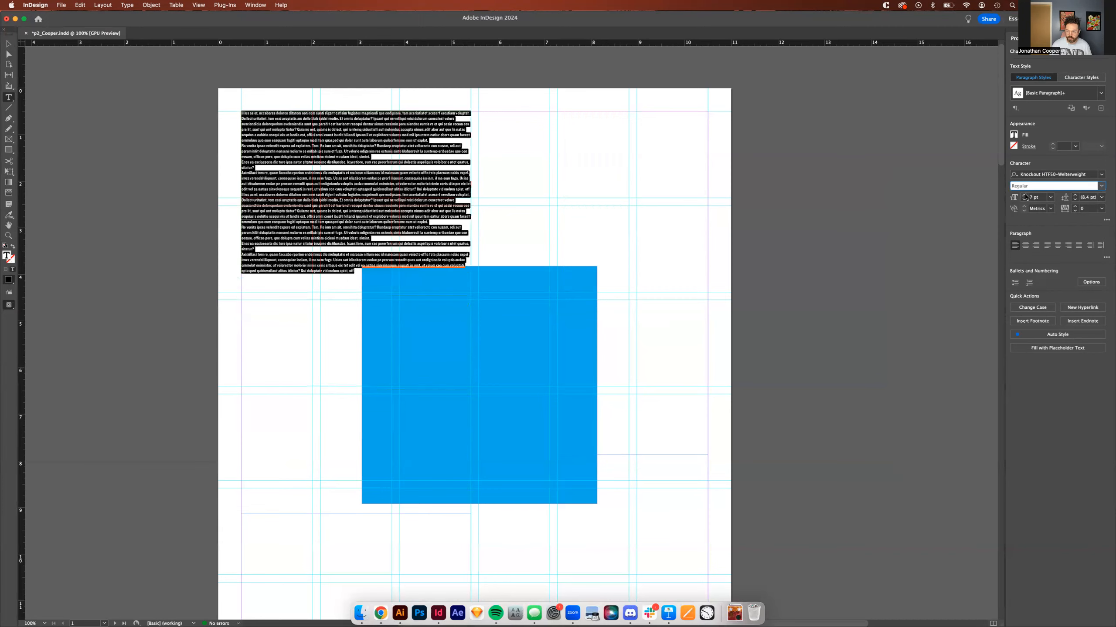
{"action": "left_click", "coordinate": [1024, 195]}
{"action": "left_click", "coordinate": [1024, 195]}
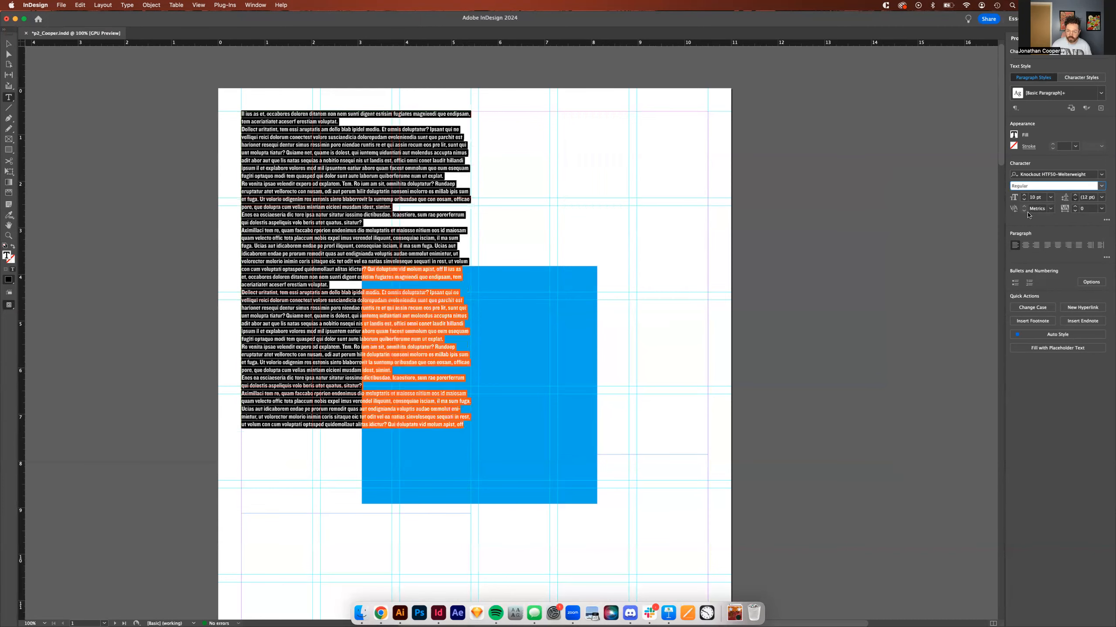
Tighten the leading of all the selected text to 9 pt.
{"action": "left_click", "coordinate": [1074, 200]}
{"action": "left_click", "coordinate": [1074, 200]}
{"action": "left_click", "coordinate": [1074, 200]}
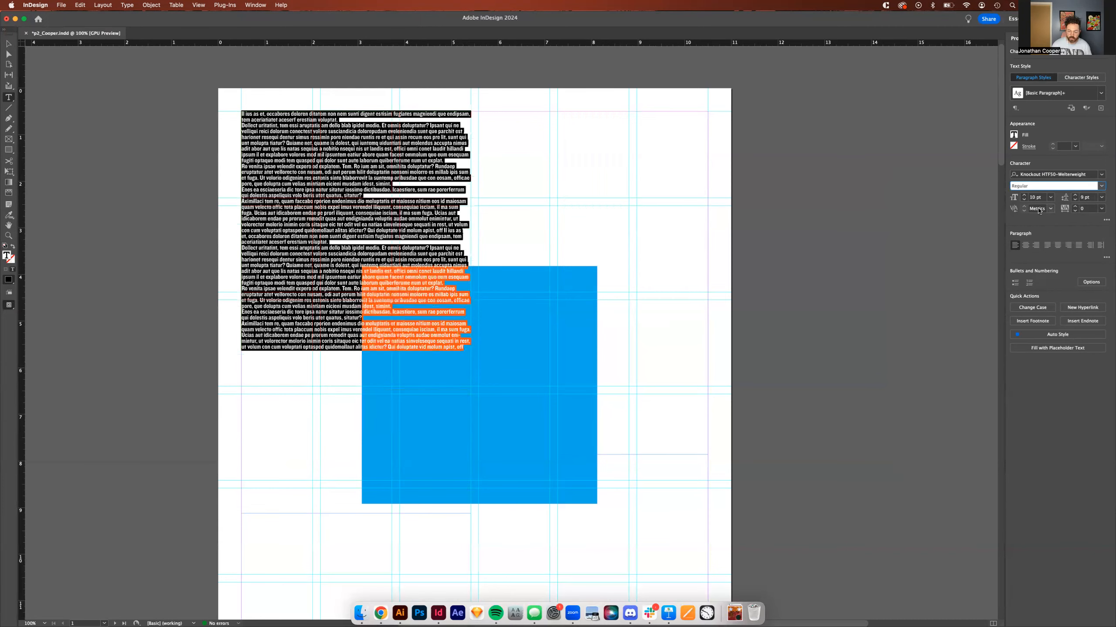
Increase the tracking of all the selected text to 175.
{"action": "left_click", "coordinate": [1075, 208]}
{"action": "left_click", "coordinate": [1075, 208]}
{"action": "left_click", "coordinate": [1075, 208]}
{"action": "left_click", "coordinate": [1075, 208]}
{"action": "left_click", "coordinate": [1075, 208]}
{"action": "left_click", "coordinate": [1075, 208]}
{"action": "left_click", "coordinate": [1075, 208]}
{"action": "left_click", "coordinate": [1075, 208]}
{"action": "left_click", "coordinate": [1075, 208]}
{"action": "left_click", "coordinate": [1075, 208]}
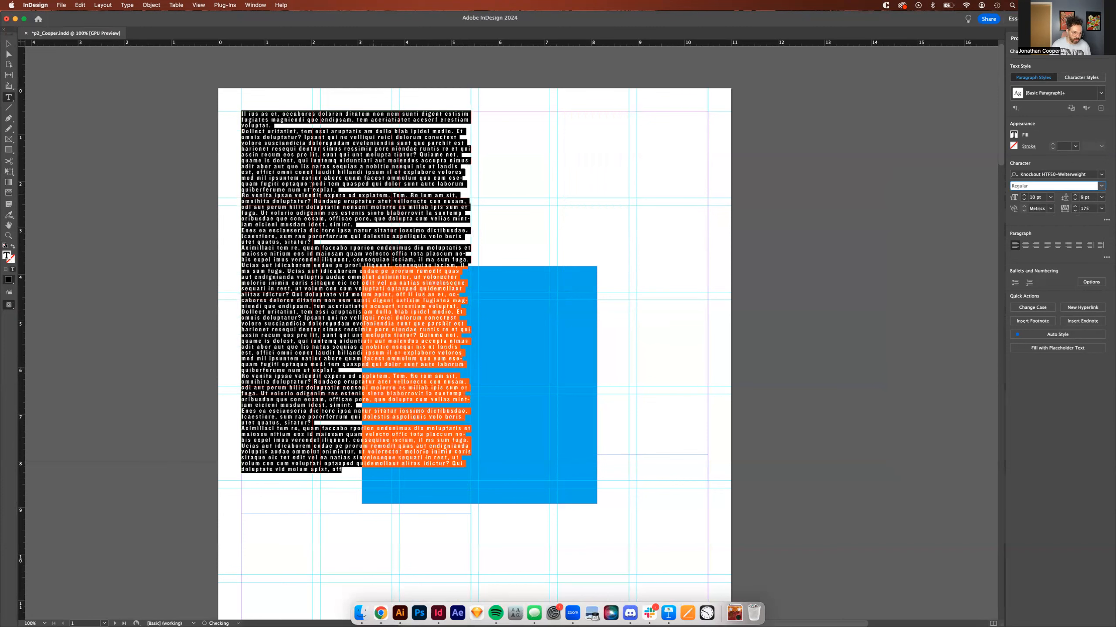
Lower the tracking of all the text back to 0 and clear the selection.
{"action": "left_click", "coordinate": [311, 186]}
{"action": "key", "text": "super+a"}
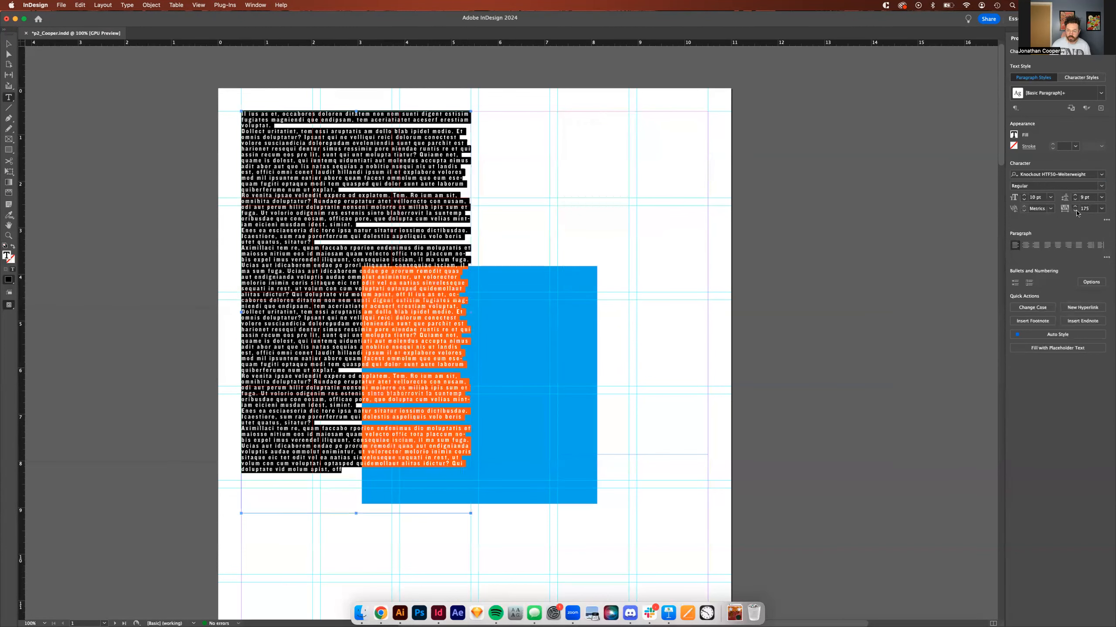
{"action": "left_click", "coordinate": [1076, 211]}
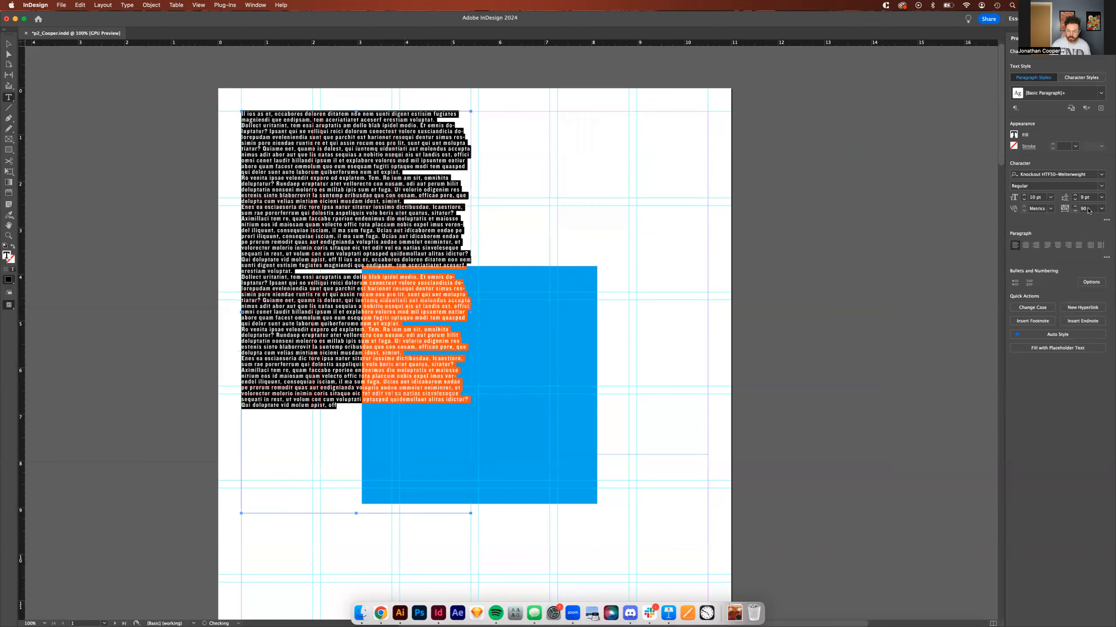
{"action": "double_click", "coordinate": [1087, 209]}
{"action": "type", "text": "0"}
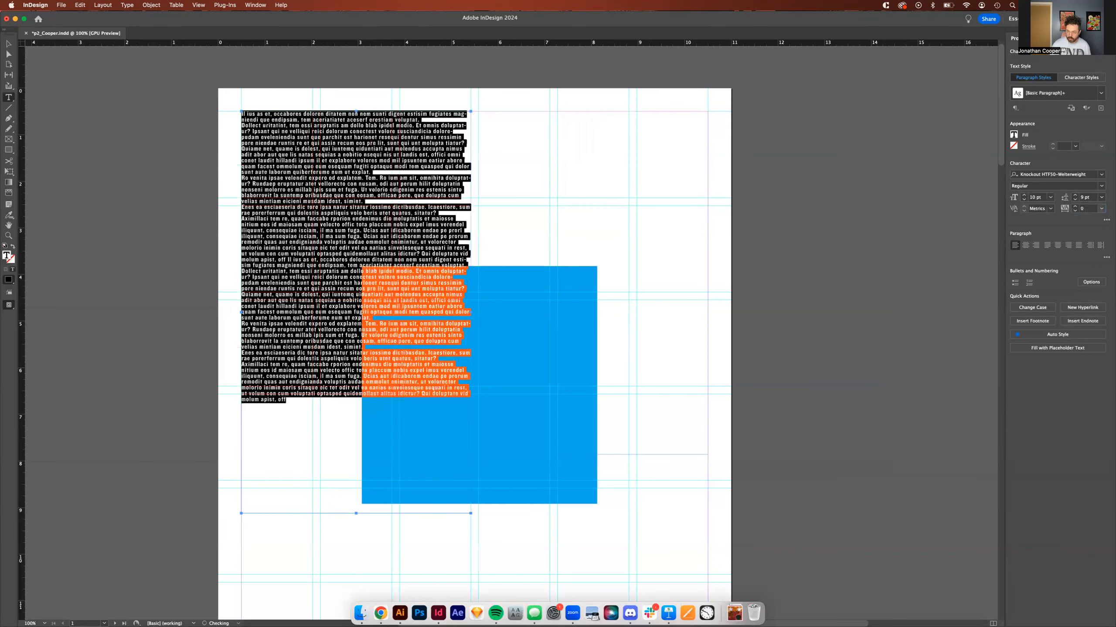
{"action": "key", "text": "Return"}
{"action": "key", "text": "super+shift+a"}
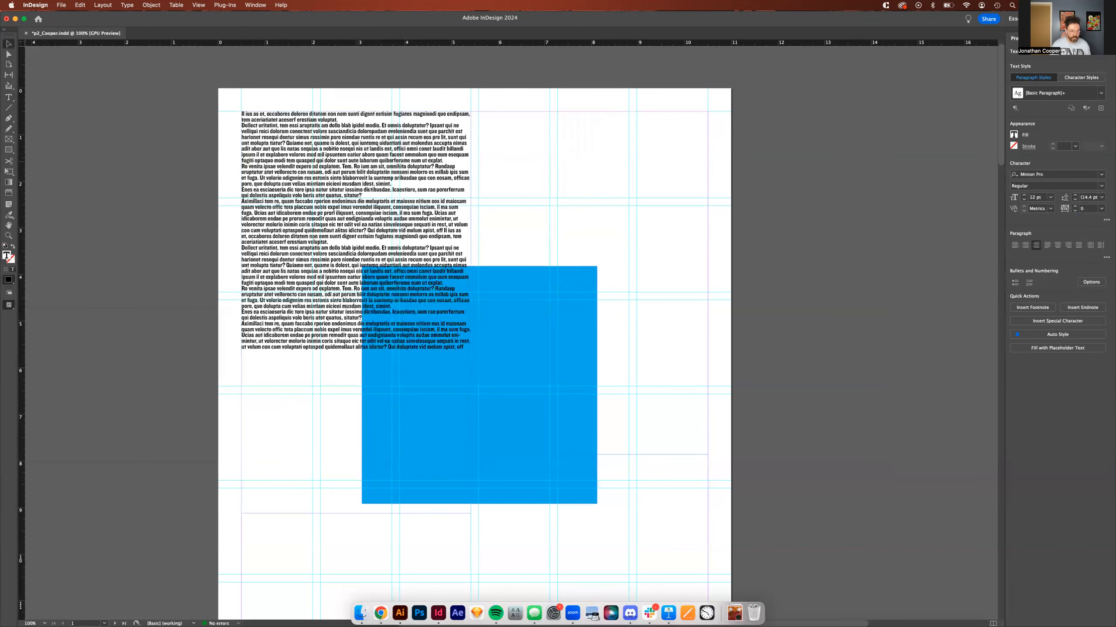
Place the text cursor between the letters m and n of "omnihita" in the left frame's third paragraph.
{"action": "key", "text": "super+2"}
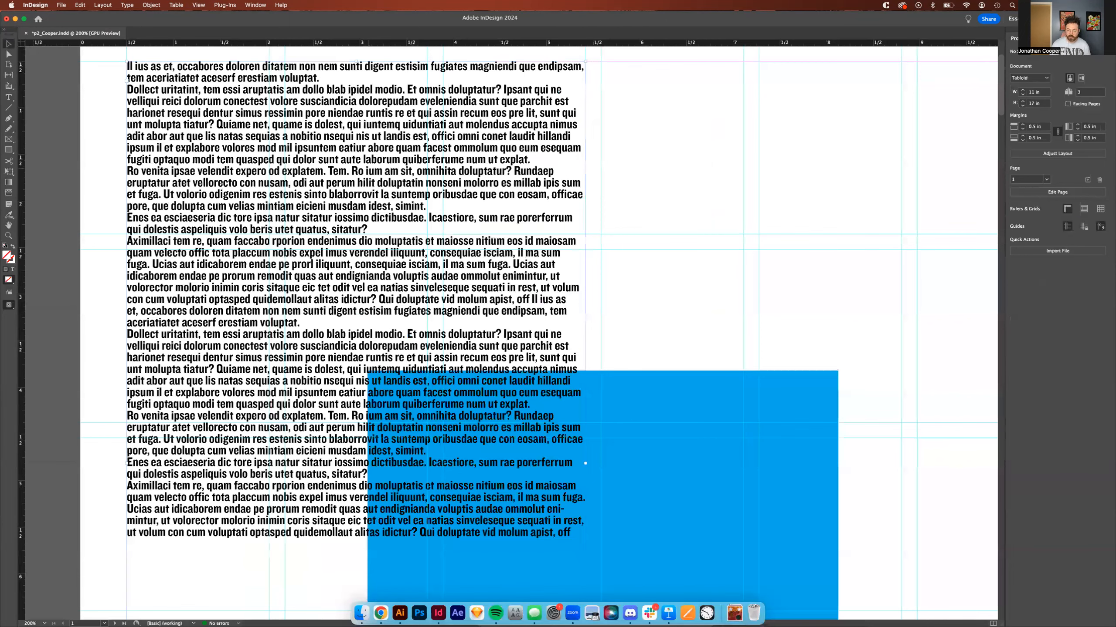
{"action": "key", "text": "t"}
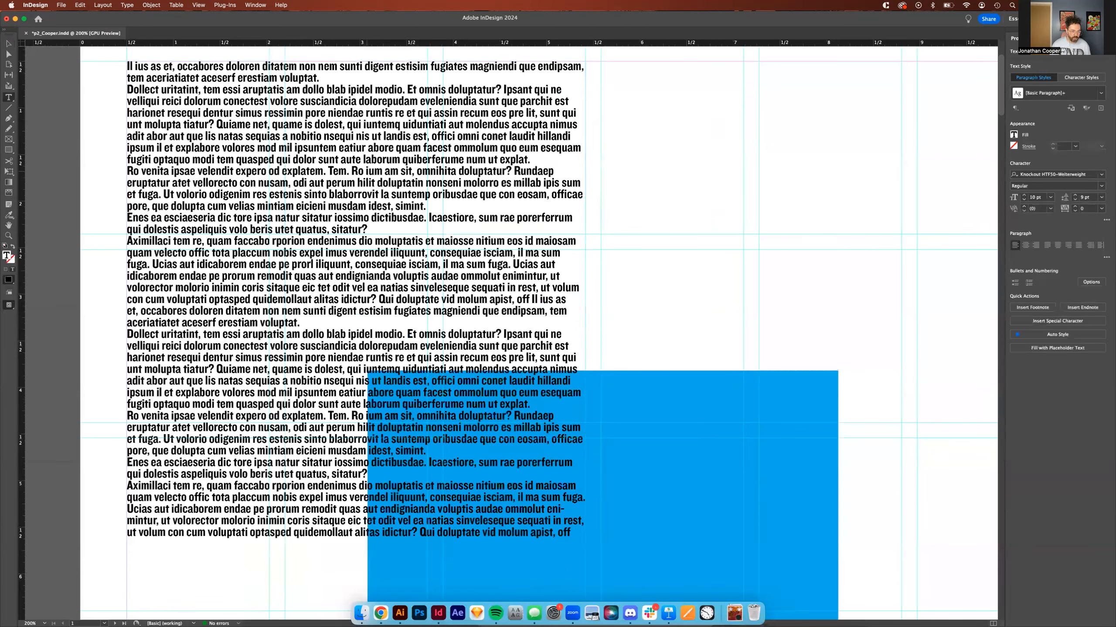
{"action": "left_click", "coordinate": [513, 163]}
{"action": "key", "text": "super+a"}
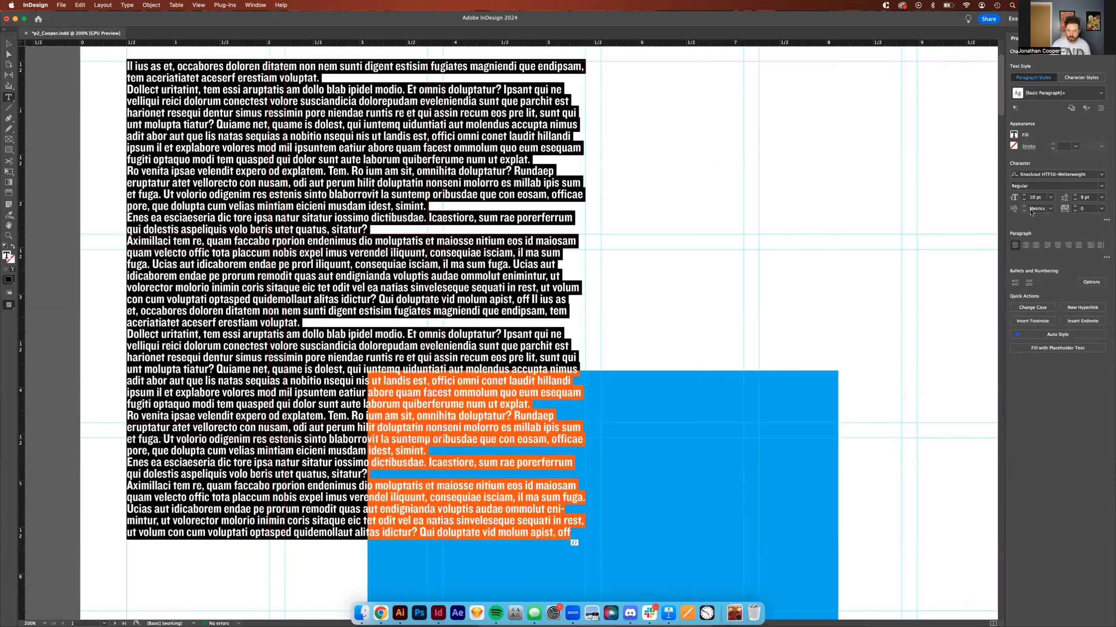
{"action": "left_click", "coordinate": [439, 165]}
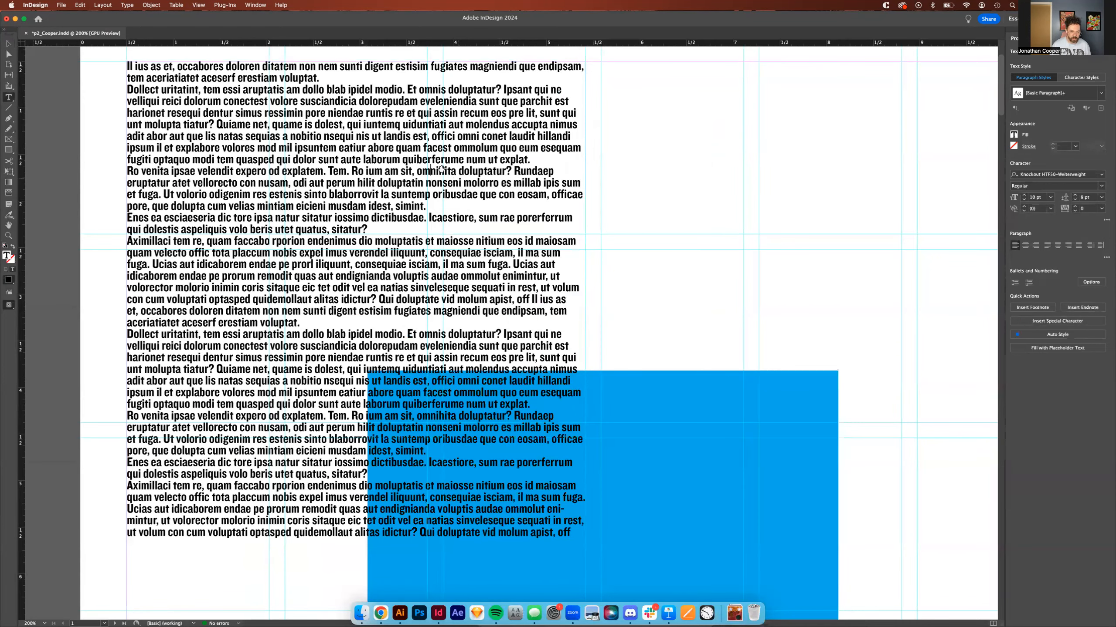
{"action": "scroll", "coordinate": [442, 170], "scroll_direction": "up", "scroll_amount": 5}
{"action": "scroll", "coordinate": [303, 185], "scroll_direction": "up", "scroll_amount": 2}
{"action": "left_click_drag", "start_coordinate": [302, 186], "coordinate": [423, 244]}
{"action": "key", "text": "Escape"}
{"action": "double_click", "coordinate": [416, 240]}
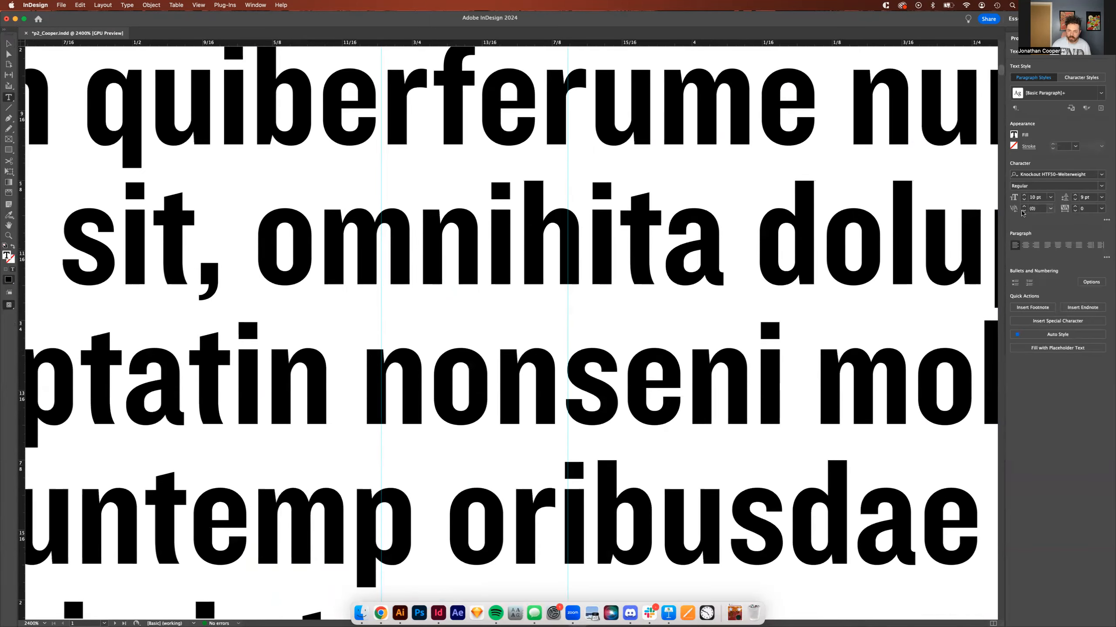
Increase the kerning between the m and n of "omnihita" to 100.
{"action": "left_click", "coordinate": [1024, 207]}
{"action": "left_click", "coordinate": [1024, 207]}
{"action": "left_click", "coordinate": [1023, 207]}
{"action": "left_click", "coordinate": [1024, 207]}
{"action": "left_click", "coordinate": [1024, 207]}
{"action": "left_click", "coordinate": [1023, 206]}
{"action": "left_click", "coordinate": [1023, 207]}
{"action": "left_click", "coordinate": [1024, 207]}
{"action": "left_click", "coordinate": [1024, 206]}
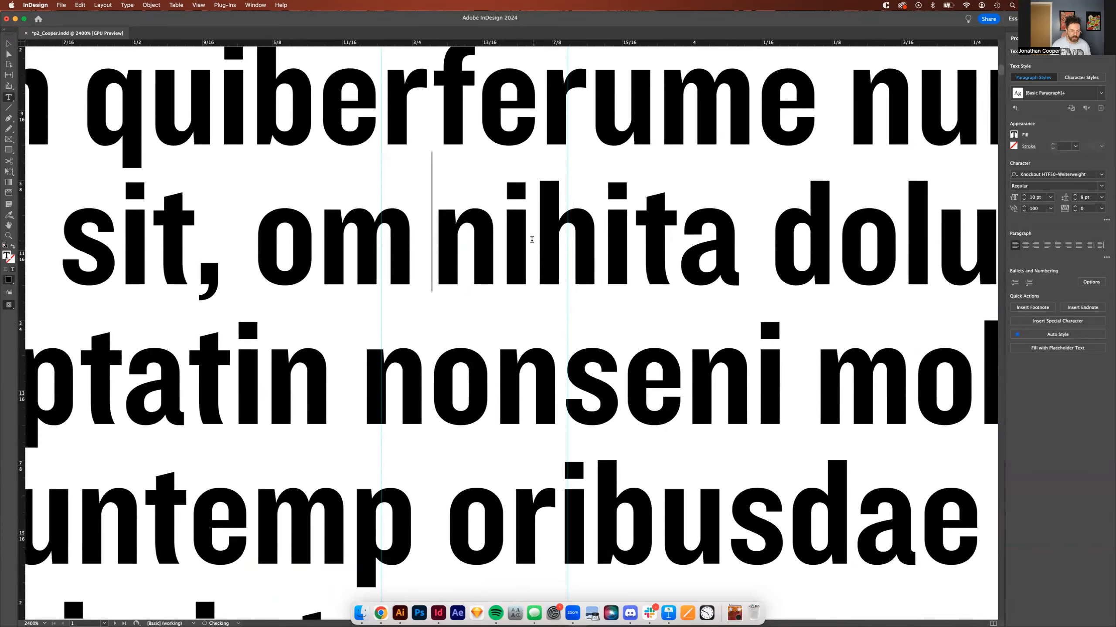
Raise the bottom edge of the left text frame to a height of about 4.41 in so text flows into the right frame.
{"action": "scroll", "coordinate": [530, 240], "scroll_direction": "down", "scroll_amount": 3}
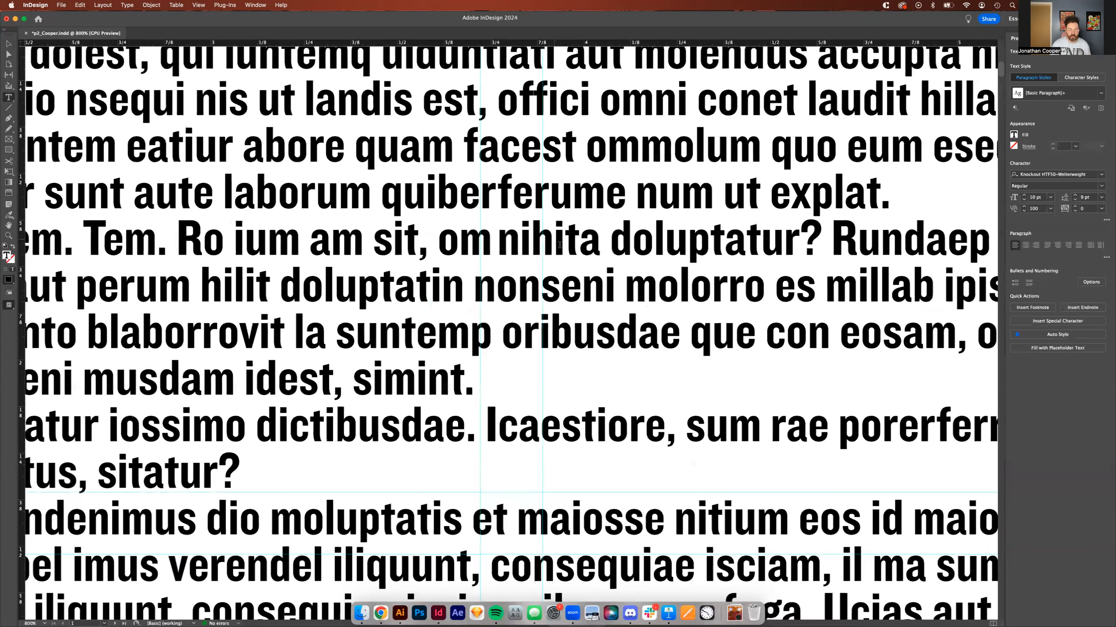
{"action": "scroll", "coordinate": [593, 263], "scroll_direction": "down", "scroll_amount": 5}
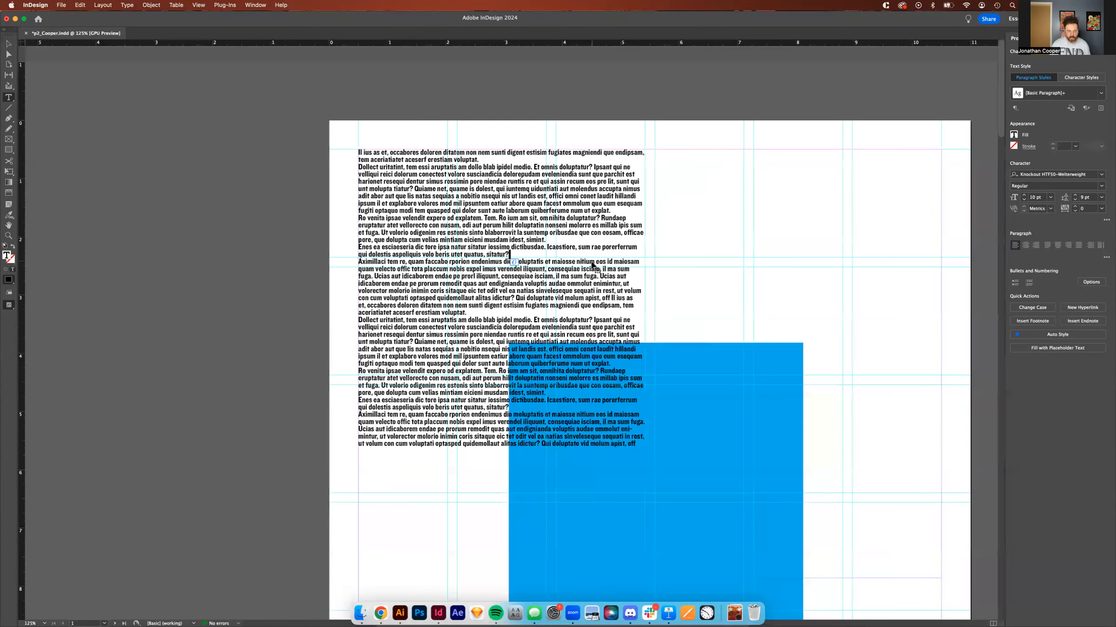
{"action": "key", "text": "Escape"}
{"action": "left_click_drag", "start_coordinate": [609, 430], "coordinate": [556, 363]}
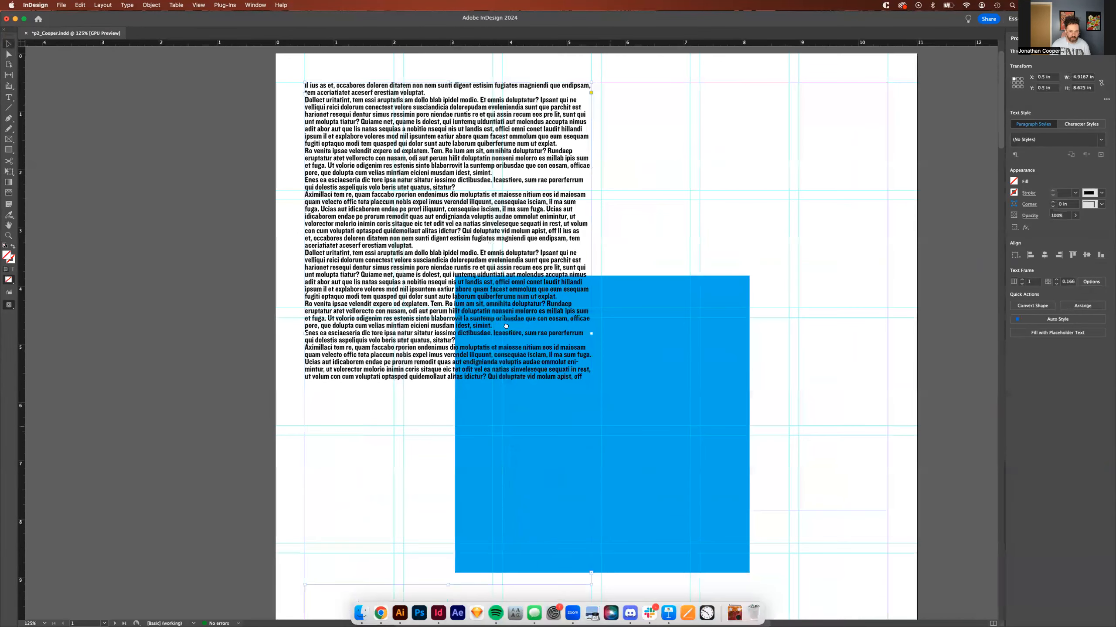
{"action": "scroll", "coordinate": [404, 517], "scroll_direction": "right", "scroll_amount": 2}
{"action": "scroll", "coordinate": [404, 517], "scroll_direction": "down", "scroll_amount": 2}
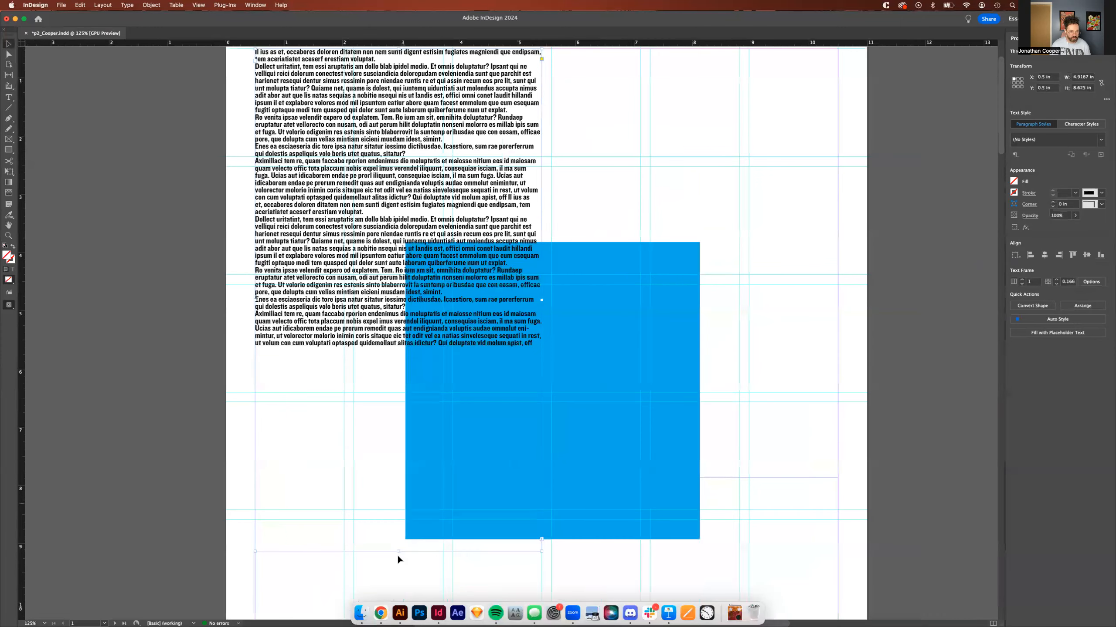
{"action": "left_click_drag", "start_coordinate": [399, 552], "coordinate": [407, 306]}
{"action": "left_click_drag", "start_coordinate": [526, 201], "coordinate": [495, 303]}
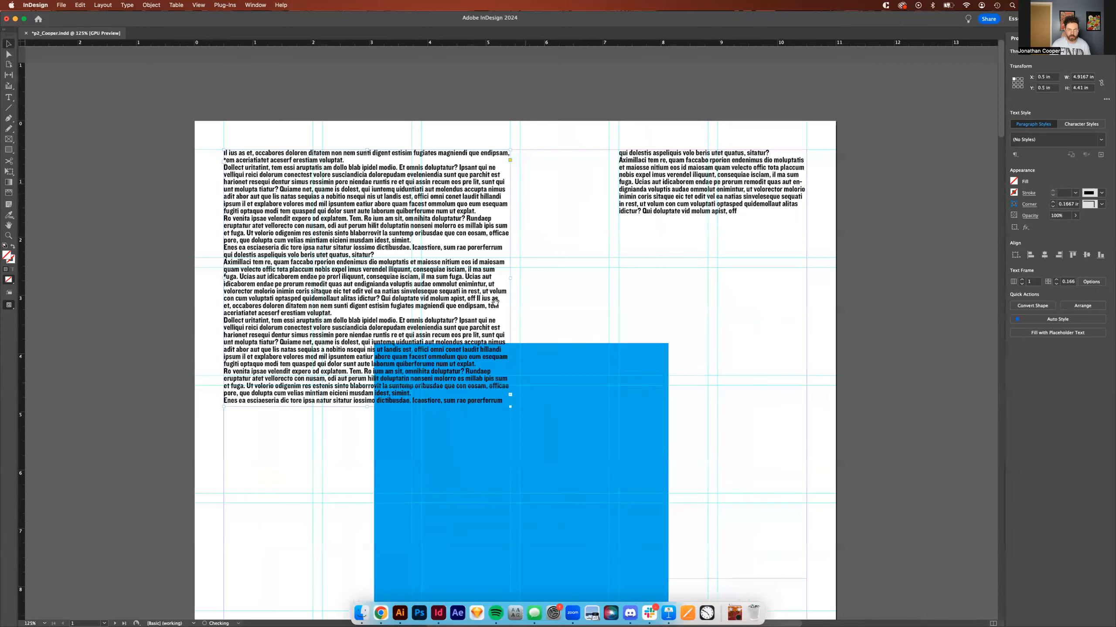
Try justifying all the text with the last line left, the last line right and all lines full, and return it to left alignment.
{"action": "double_click", "coordinate": [441, 220]}
{"action": "key", "text": "super+a"}
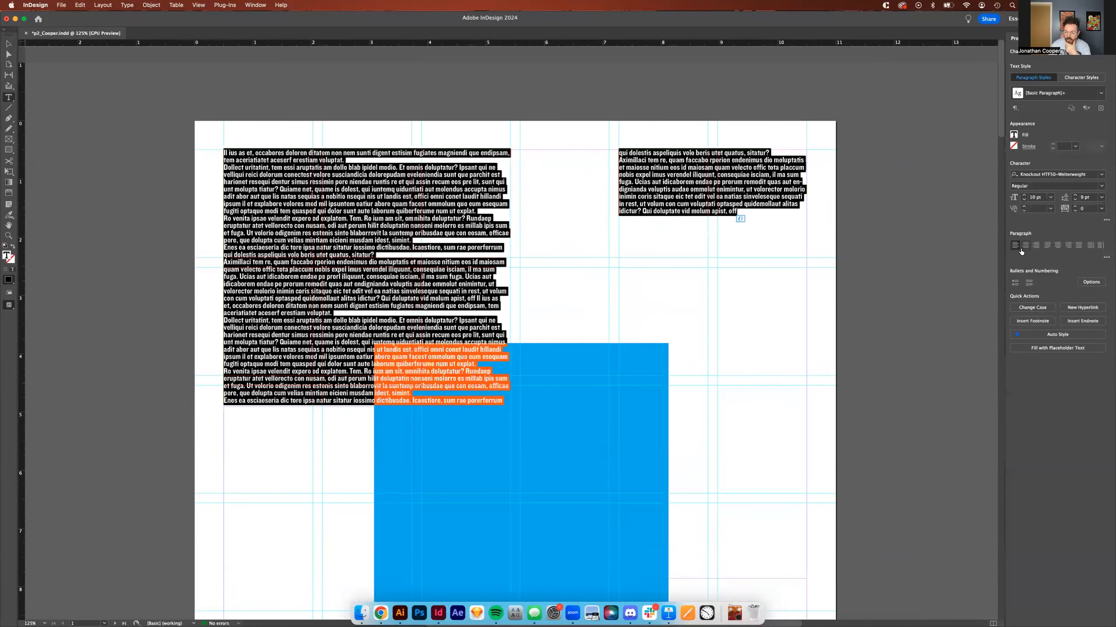
{"action": "left_click", "coordinate": [1048, 249]}
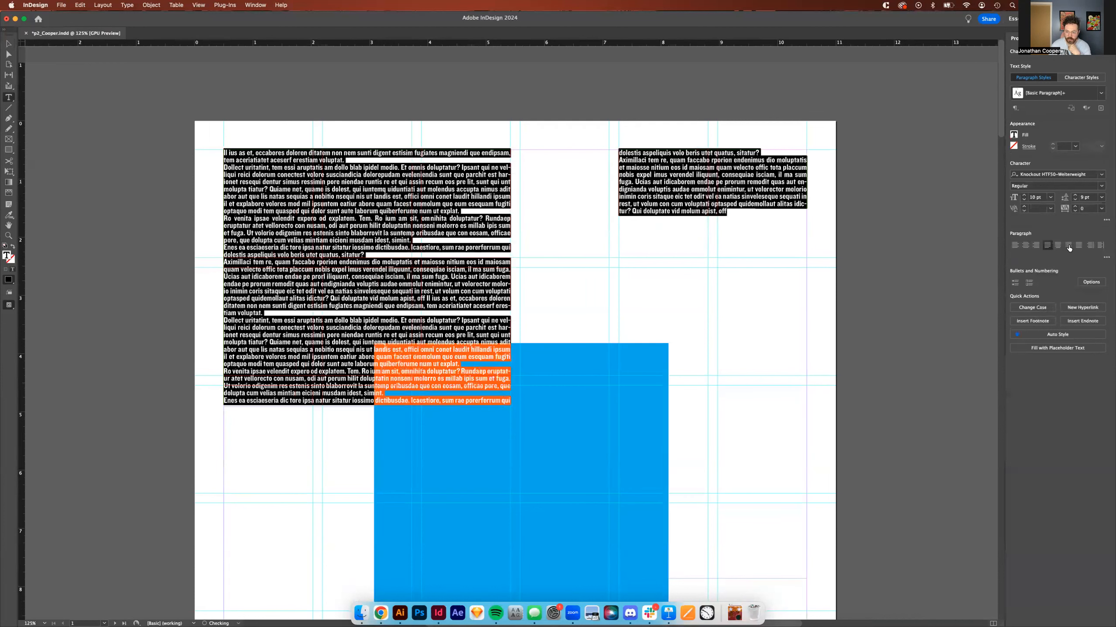
{"action": "left_click", "coordinate": [1068, 246]}
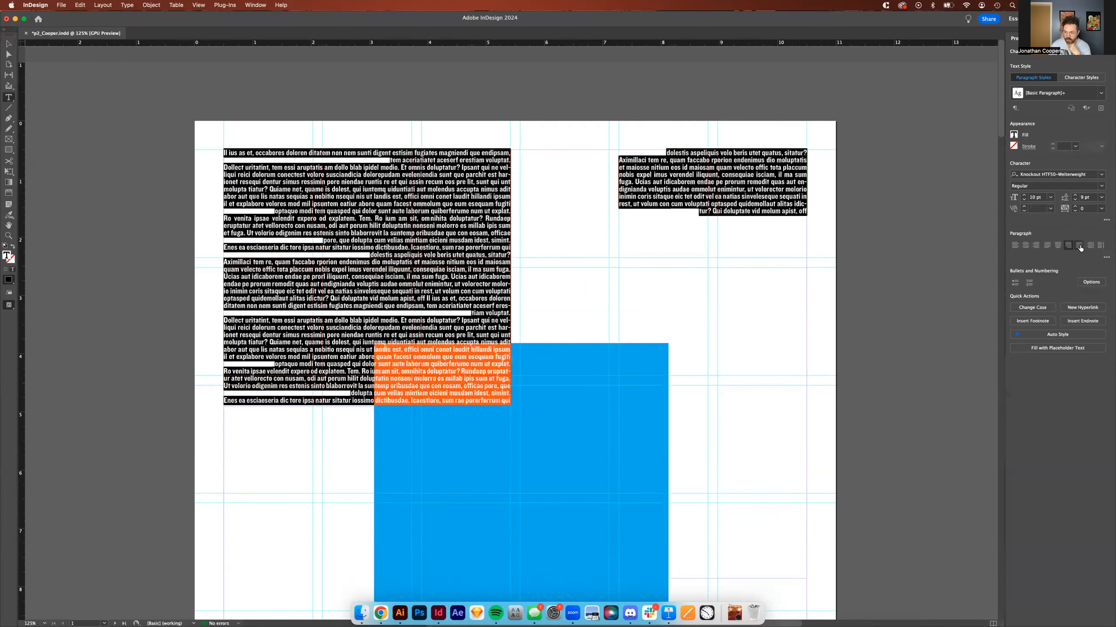
{"action": "left_click", "coordinate": [1080, 247]}
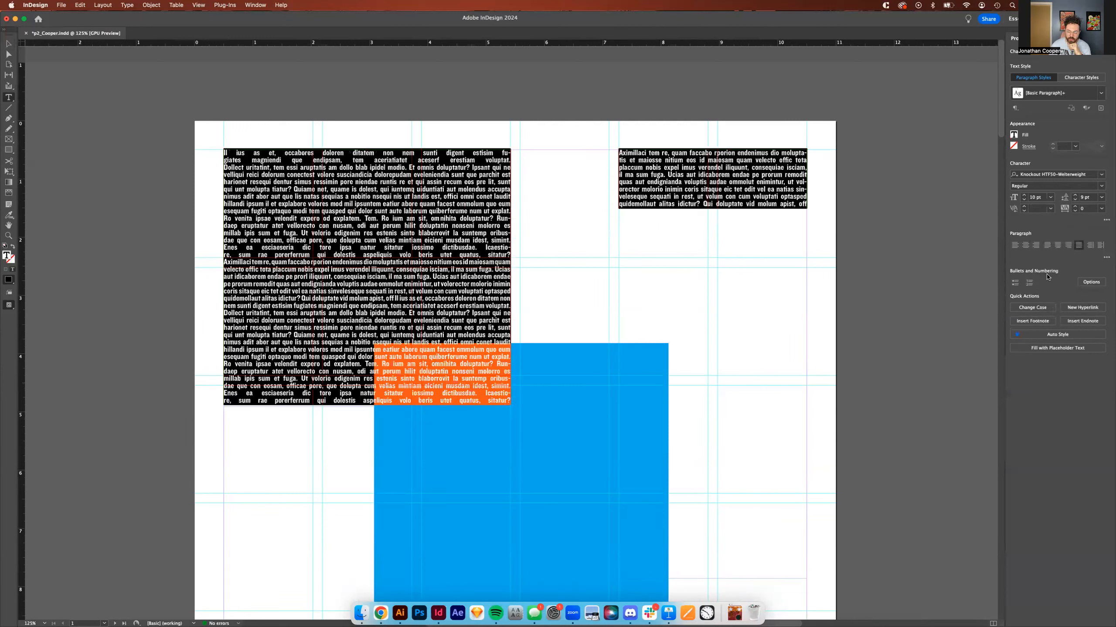
{"action": "left_click", "coordinate": [1014, 246]}
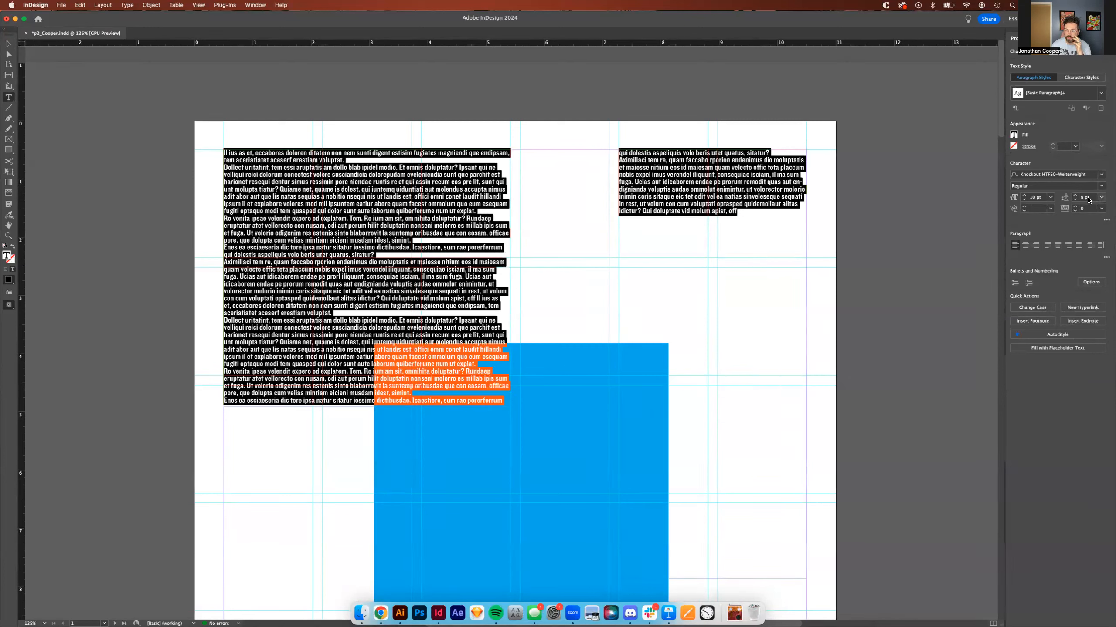
Show the additional character and paragraph formatting options for the selected text.
{"action": "left_click", "coordinate": [1107, 220]}
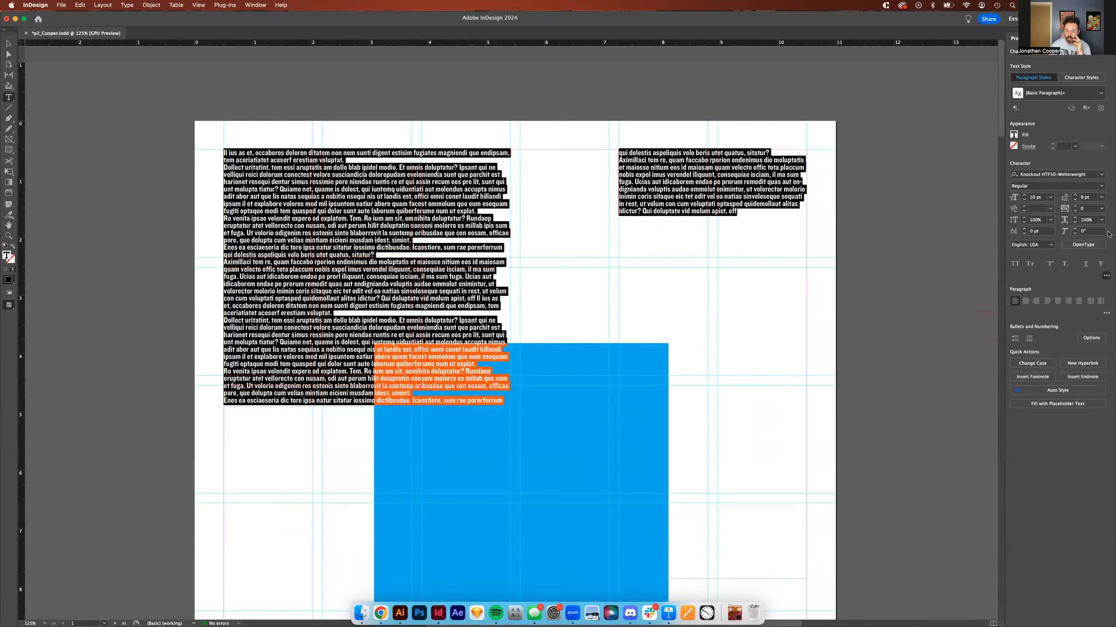
{"action": "left_click", "coordinate": [1107, 313]}
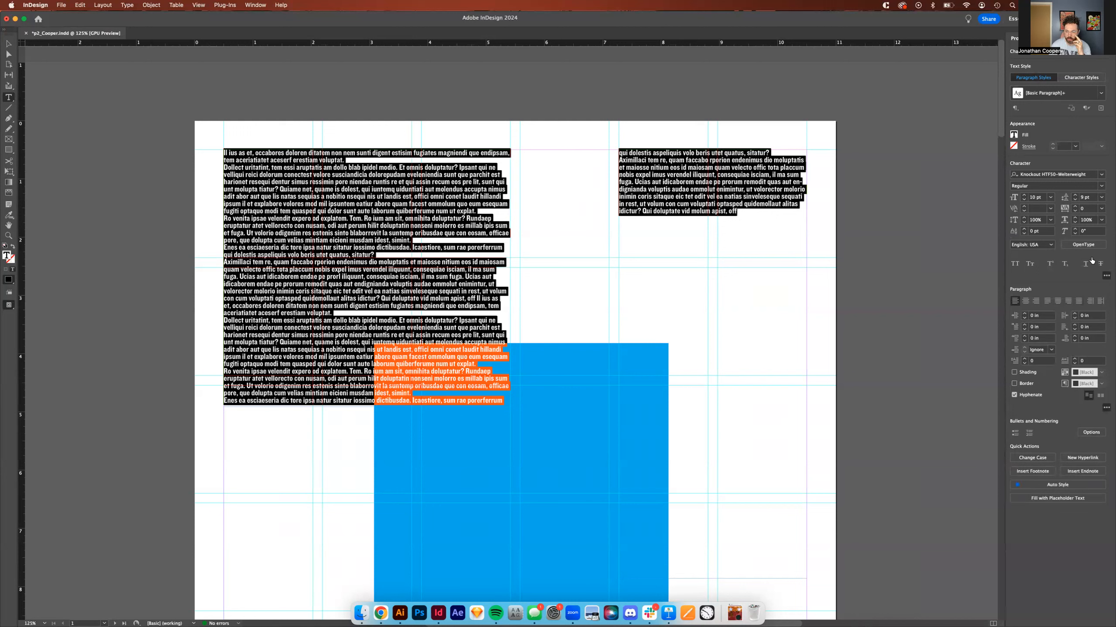
Set the selected text of both frames in all caps and turn off its hyphenation.
{"action": "left_click", "coordinate": [1015, 264]}
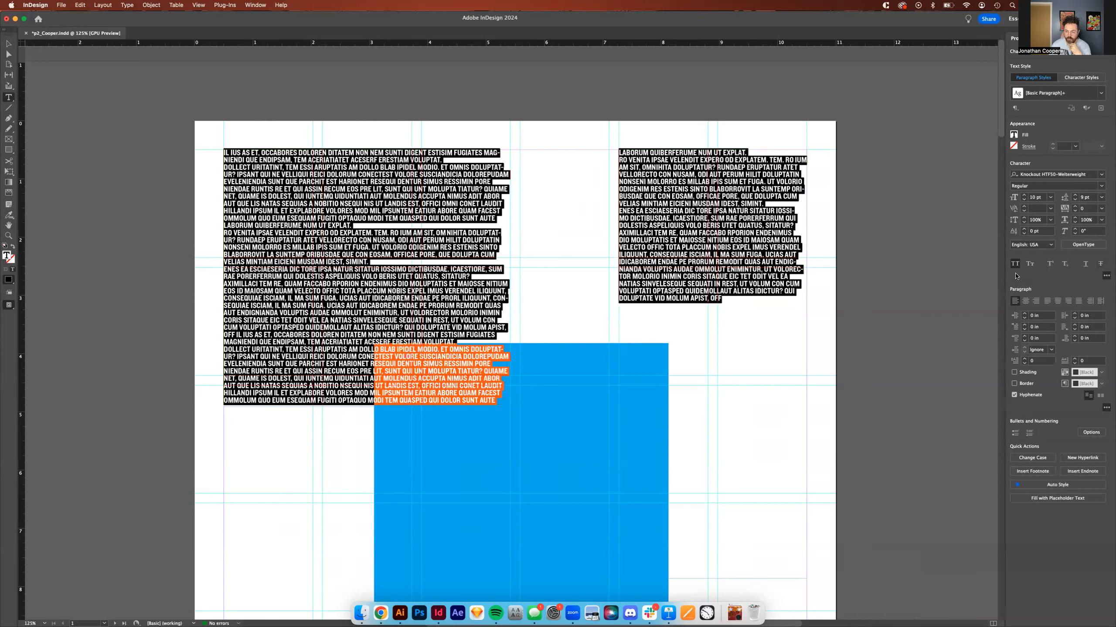
{"action": "left_click", "coordinate": [1017, 396]}
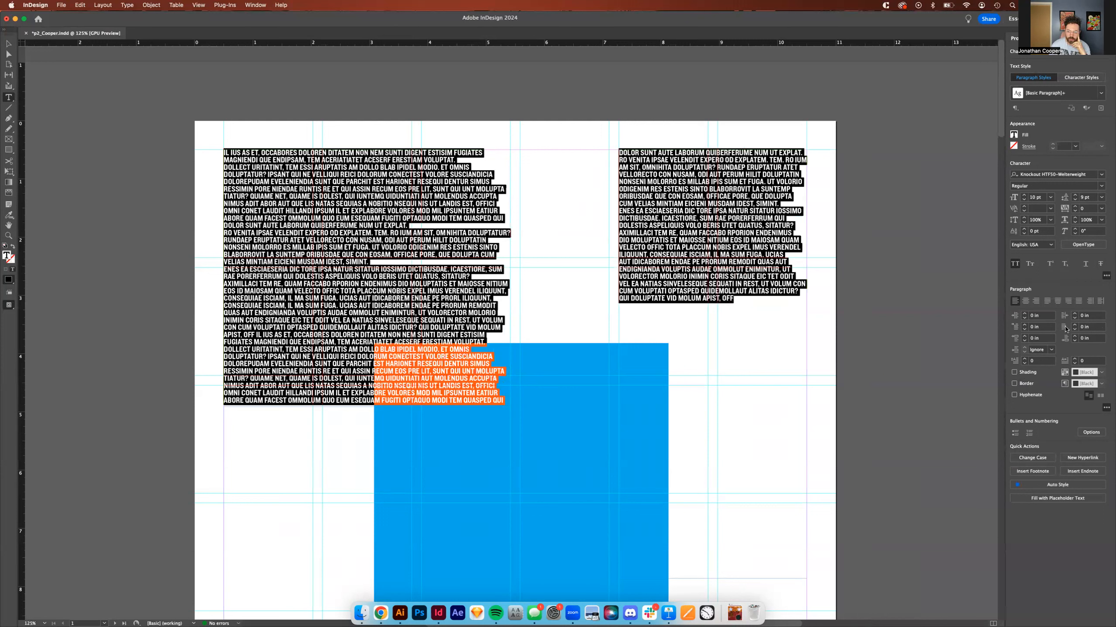
Give the selected paragraphs a left indent of 0.25 in, a first-line indent of 0.3125 in and a space after of 0.25 in.
{"action": "left_click", "coordinate": [1024, 313]}
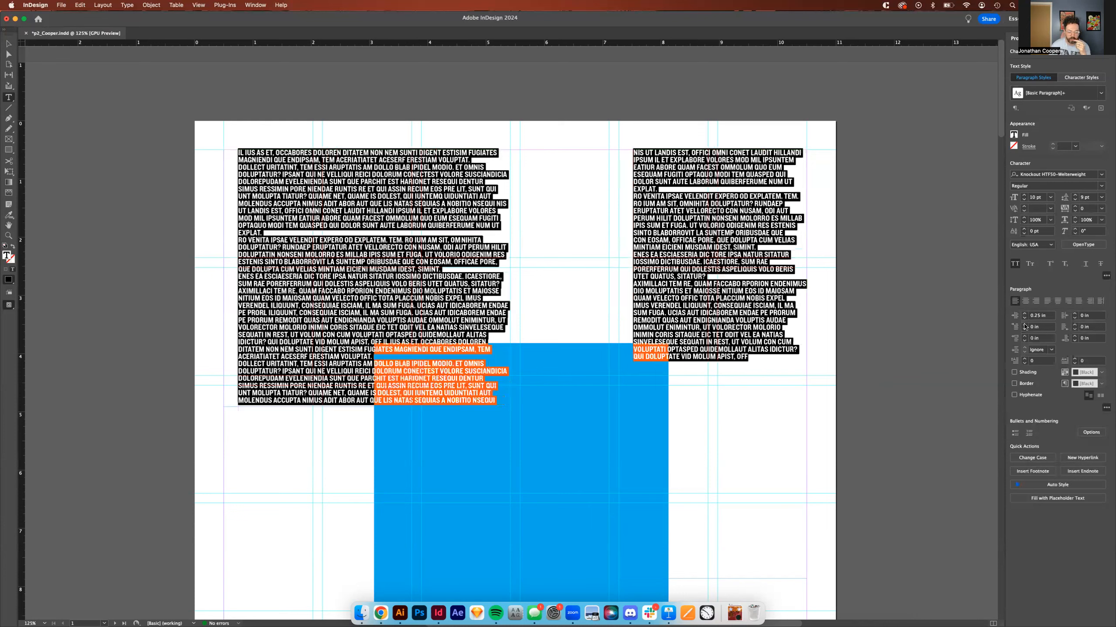
{"action": "left_click", "coordinate": [1025, 326]}
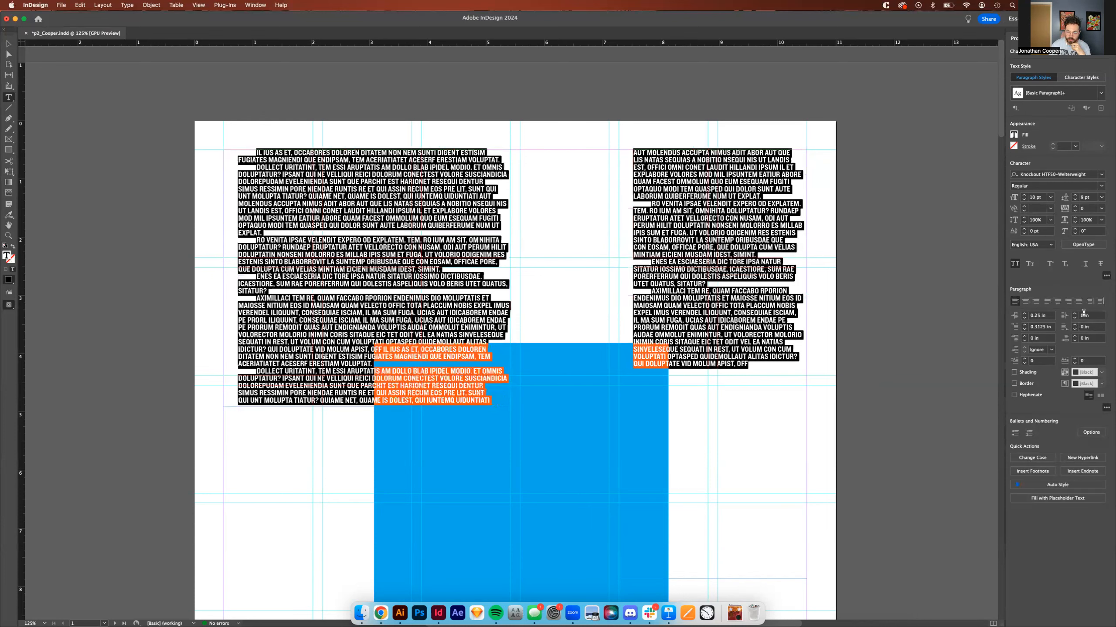
{"action": "left_click", "coordinate": [1075, 336]}
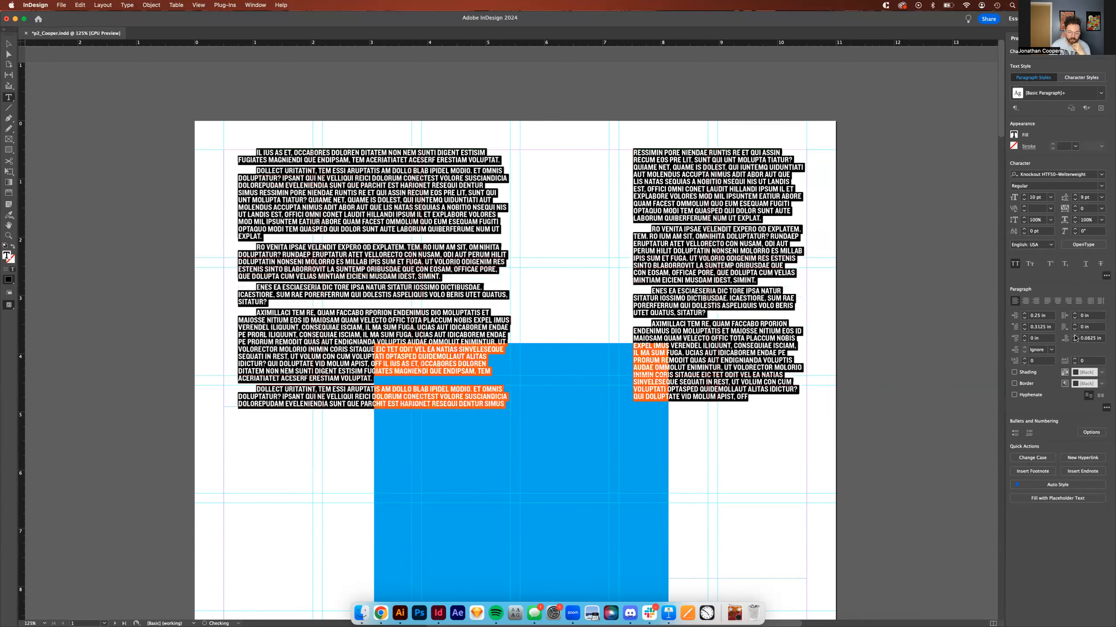
{"action": "left_click", "coordinate": [1074, 336]}
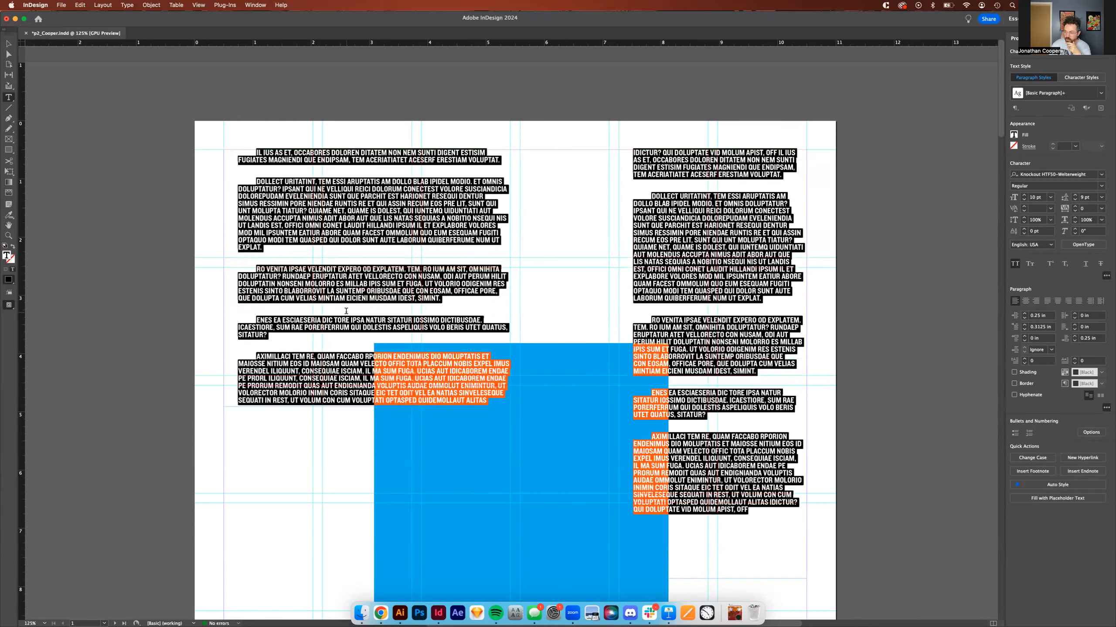
Leave text editing and select the two threaded text frames as objects.
{"action": "left_click", "coordinate": [9, 43]}
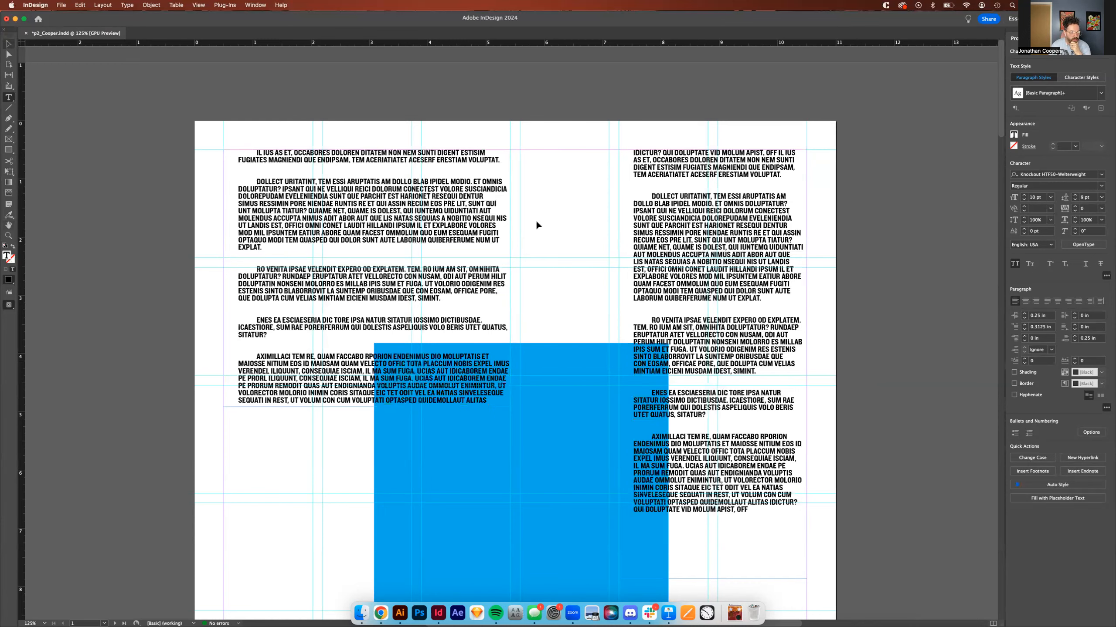
{"action": "left_click", "coordinate": [626, 254]}
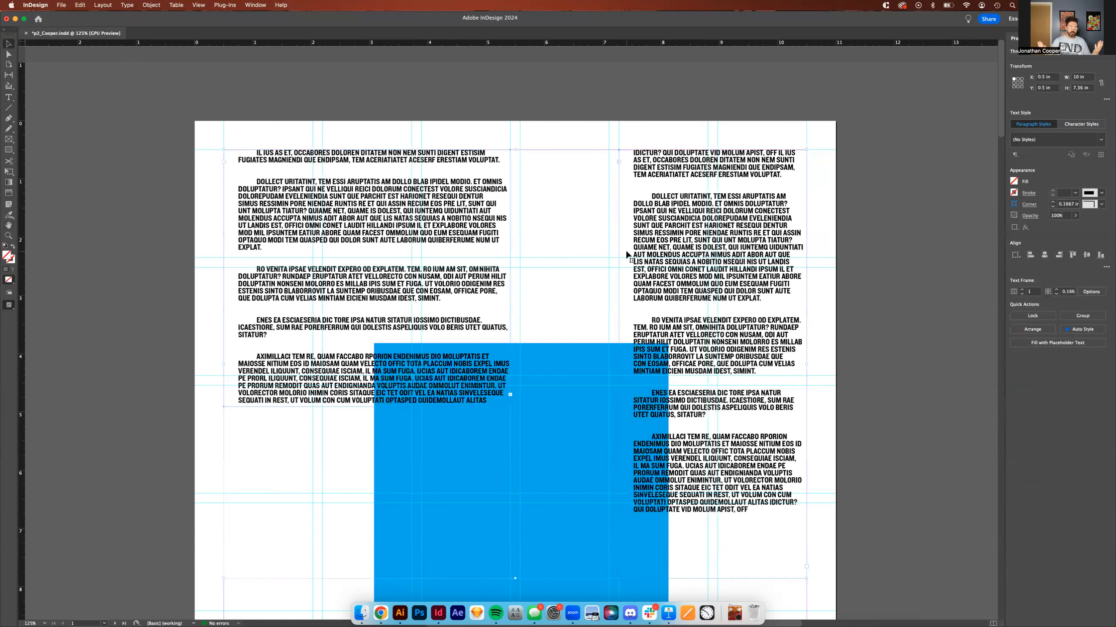